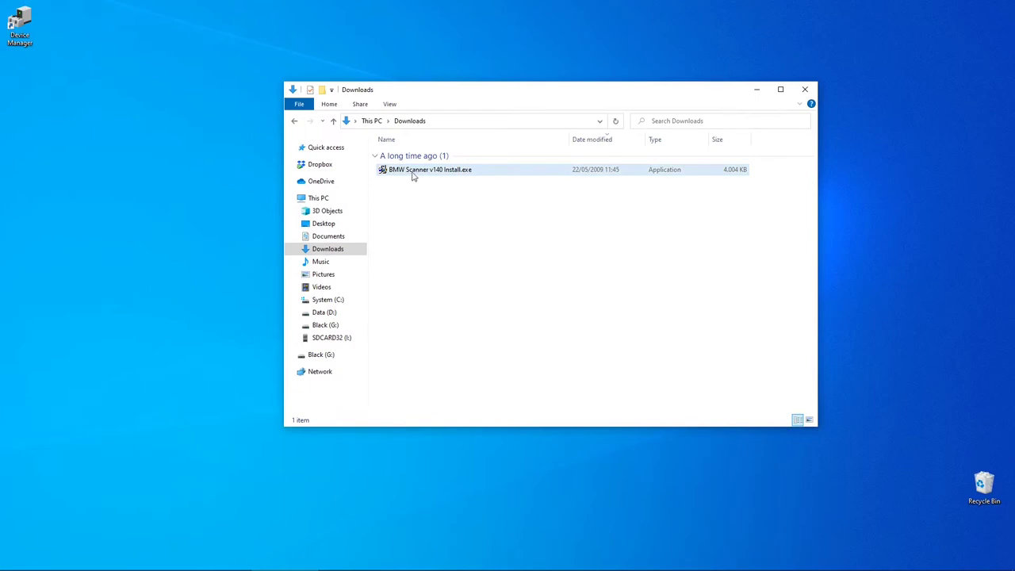
Run BMW Scanner v140 Install.exe and complete the BMW Scanner v1.4.0 installation in English
left_click(414, 176)
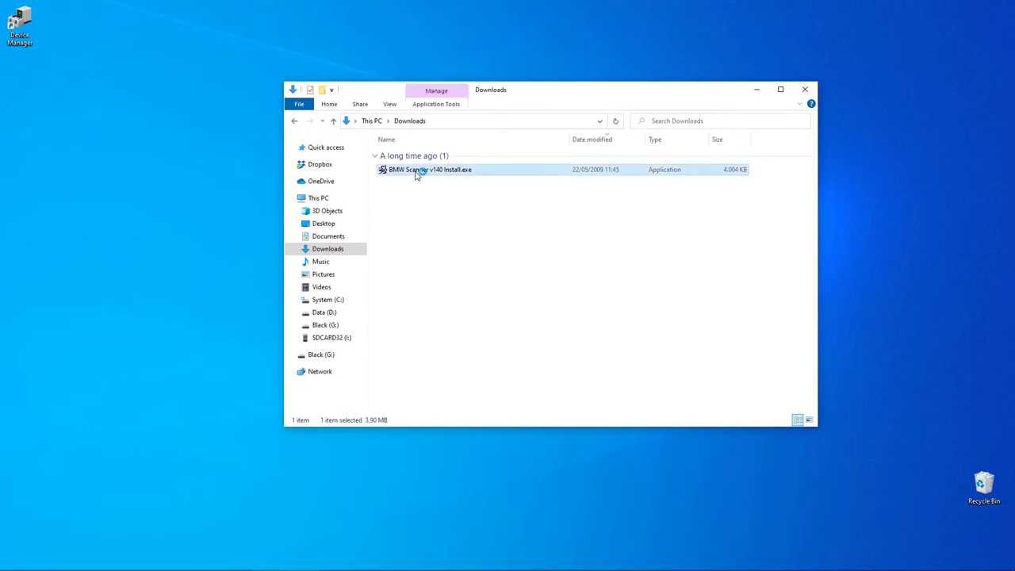
double_click(416, 173)
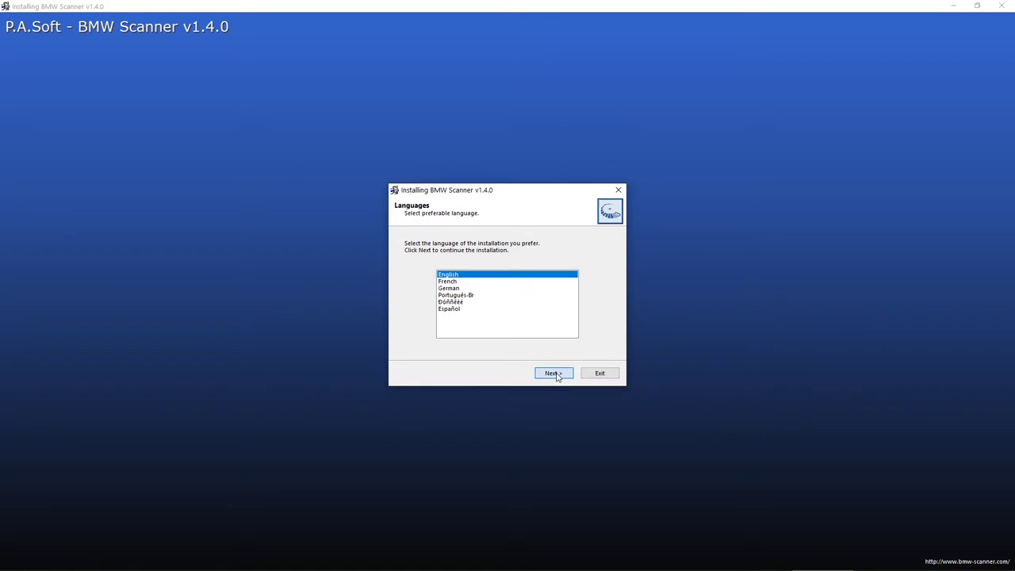
left_click(555, 376)
left_click(553, 376)
left_click(569, 377)
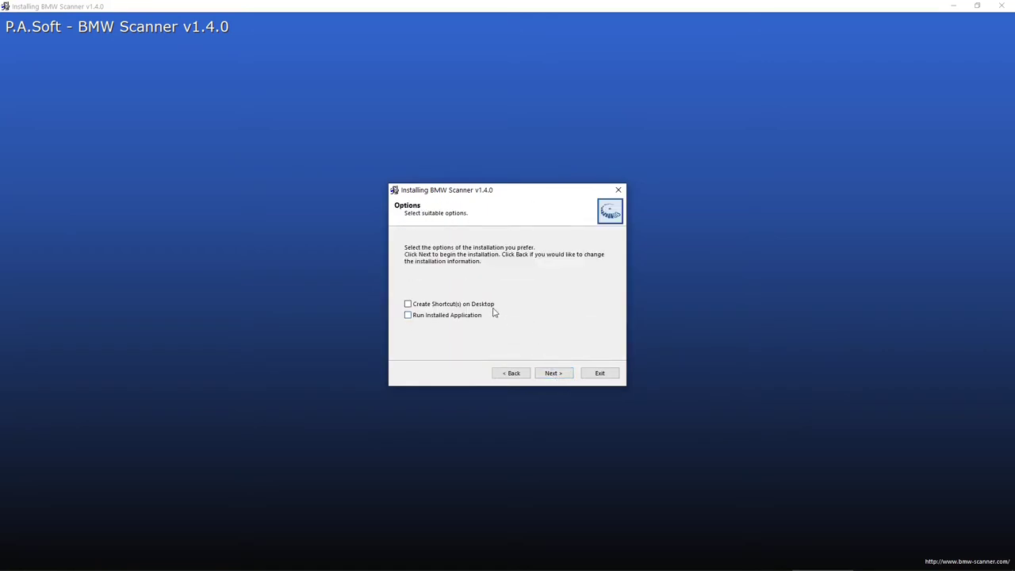
left_click(553, 373)
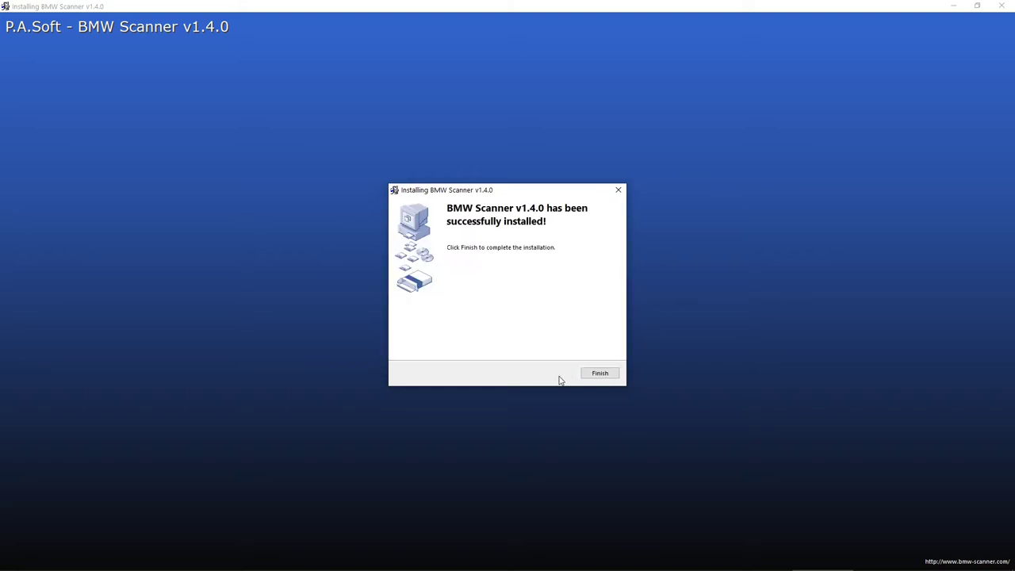
left_click(600, 374)
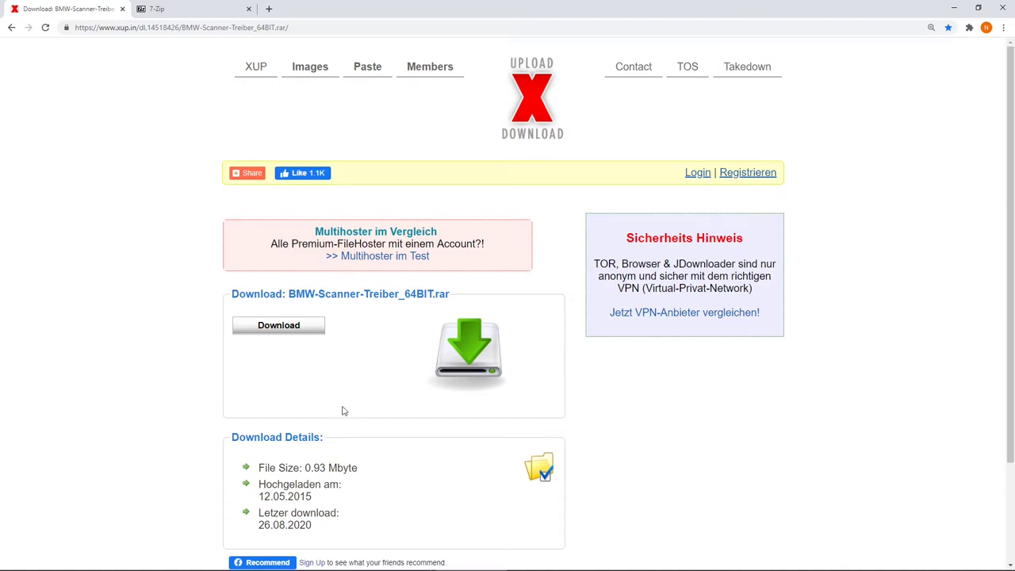
Download BMW-Scanner-Treiber_64BIT.rar and extract it with 7-Zip into a BMW-SCANNER-TREIBER_64BIT folder
left_click(290, 332)
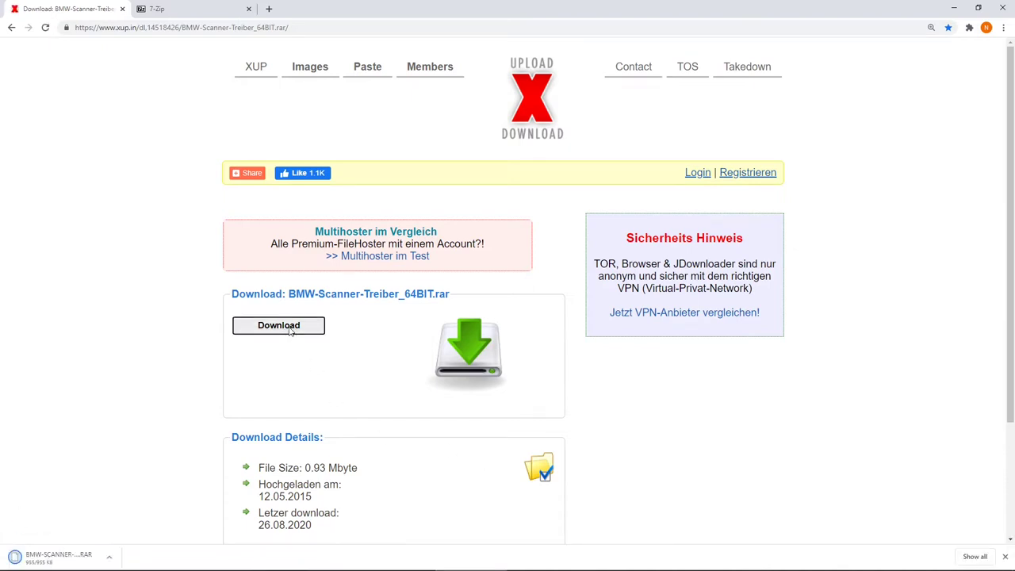
left_click(207, 9)
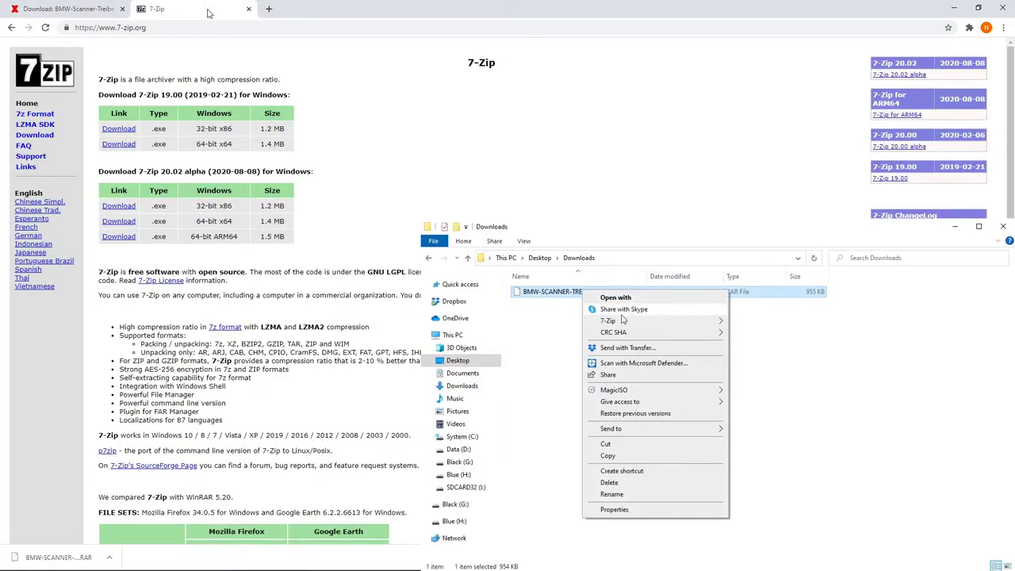
mouse_move(607, 321)
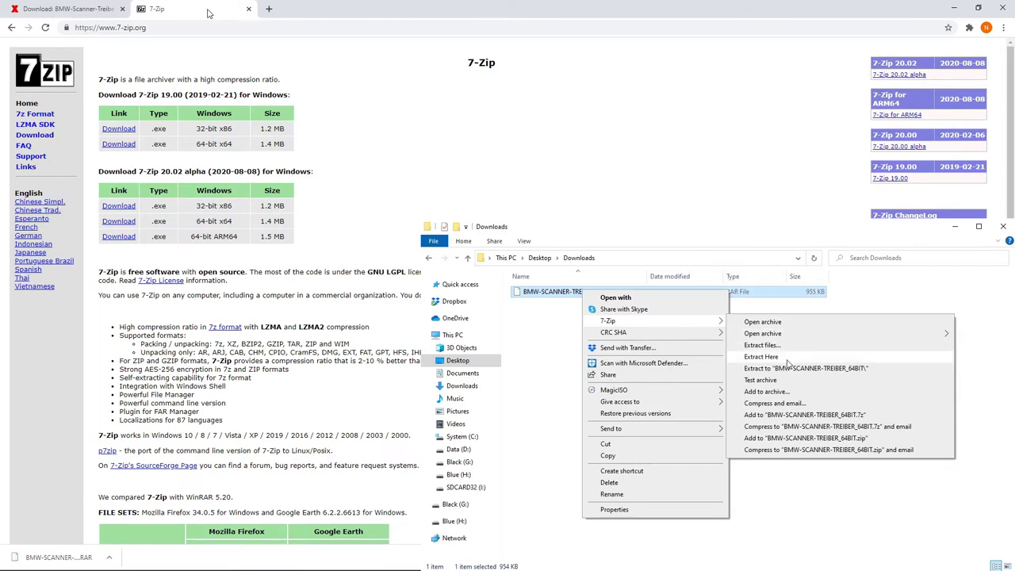
left_click(793, 368)
left_click(583, 303)
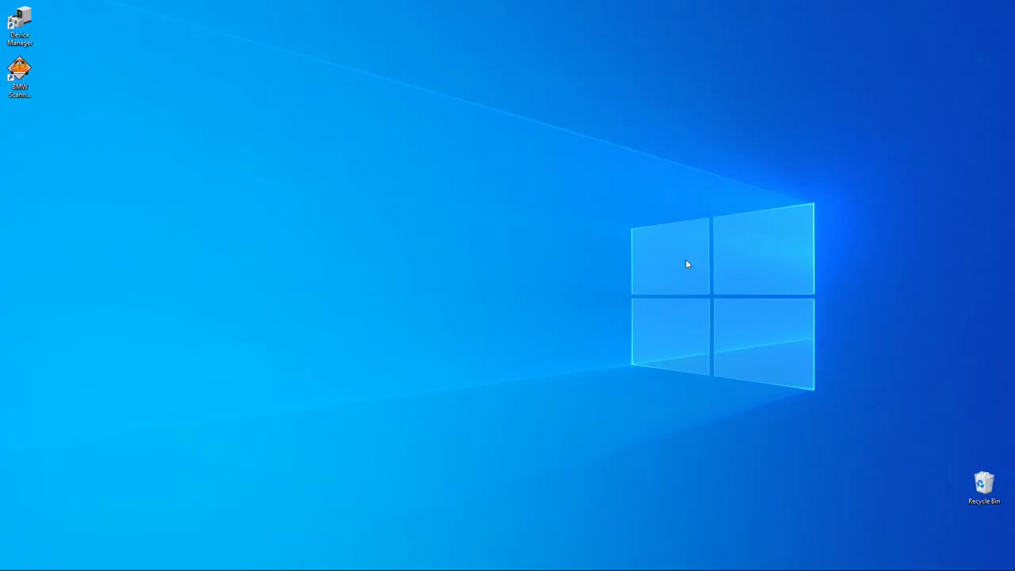
Enable Windows test signing by running "bcdedit /set testsigning on" in an administrator PowerShell
key("super+x")
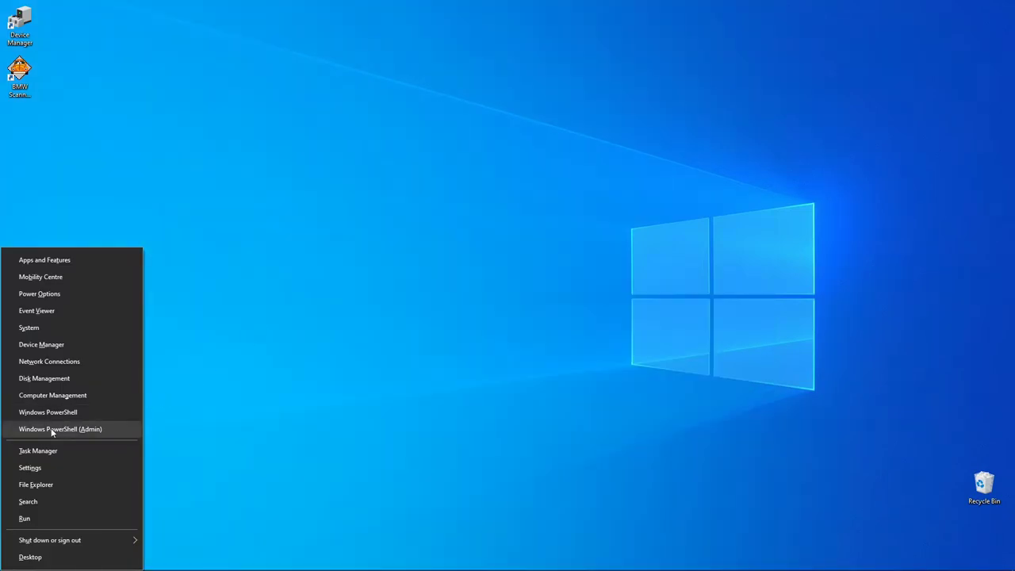
left_click(47, 428)
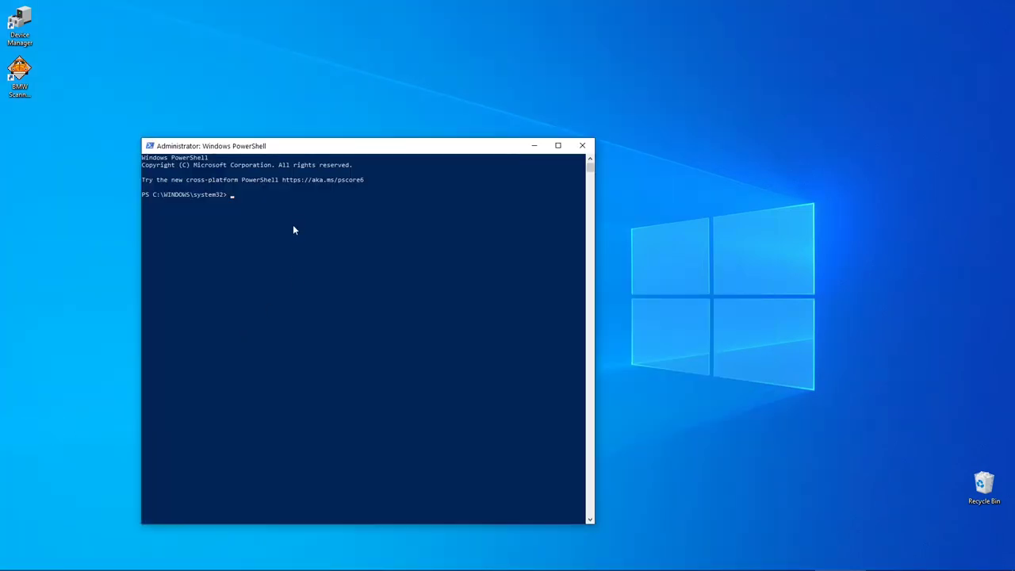
type("bcdedit /set testsigning on")
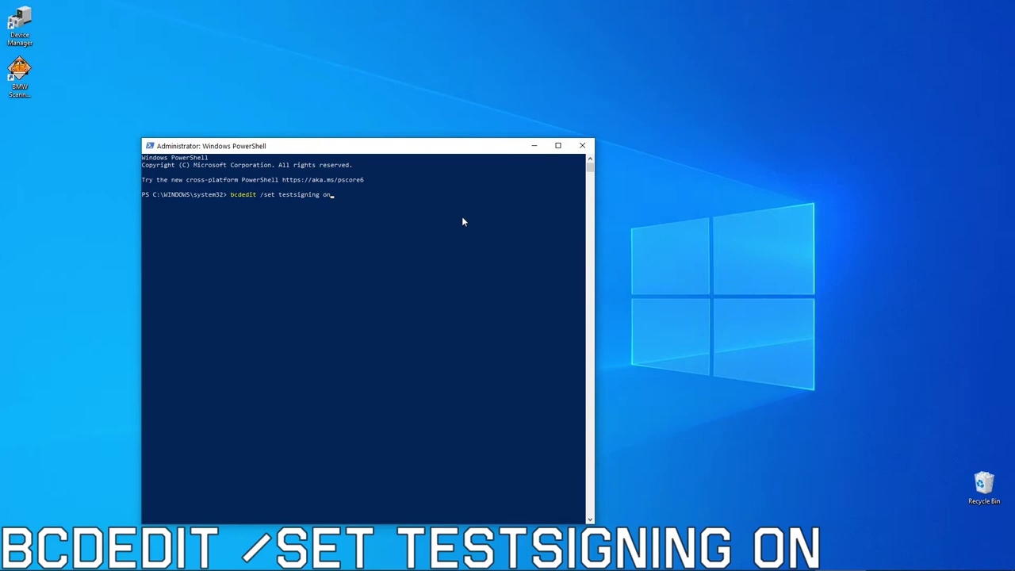
key("Return")
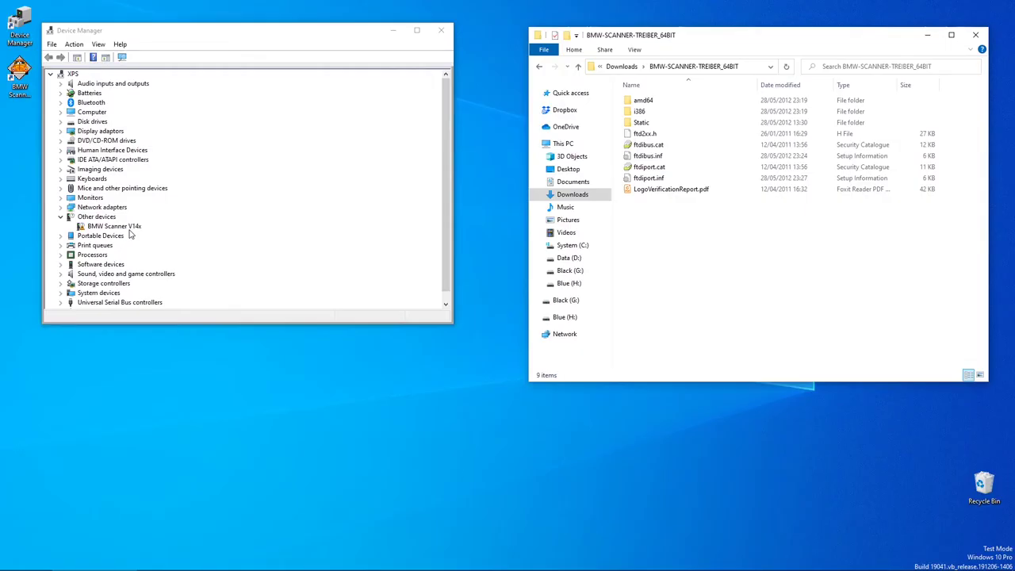
Update the BMW Scanner V14x device with the driver from the BMW-SCANNER-TREIBER_64BIT folder, allowing the unverified publisher
right_click(130, 229)
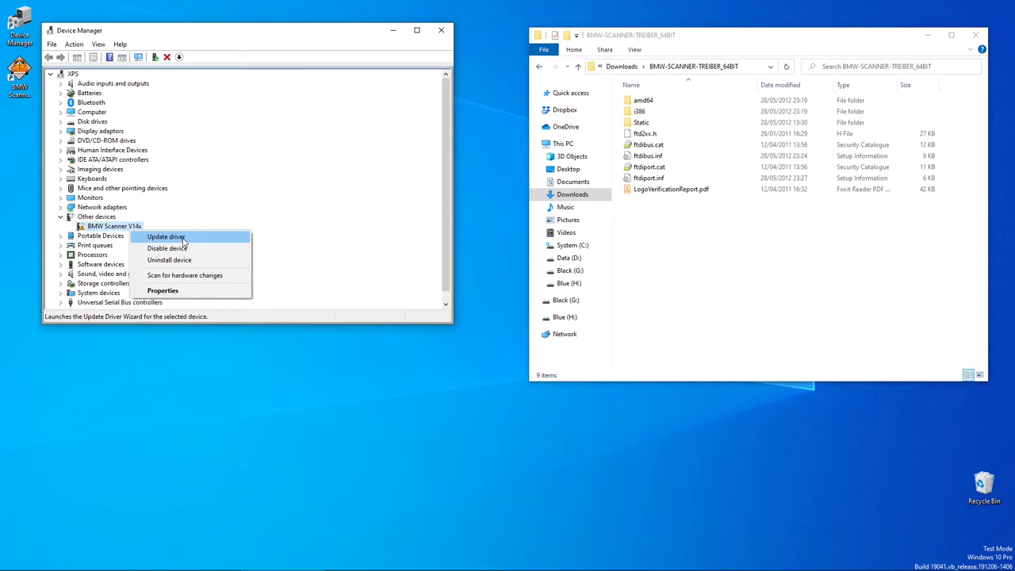
left_click(166, 237)
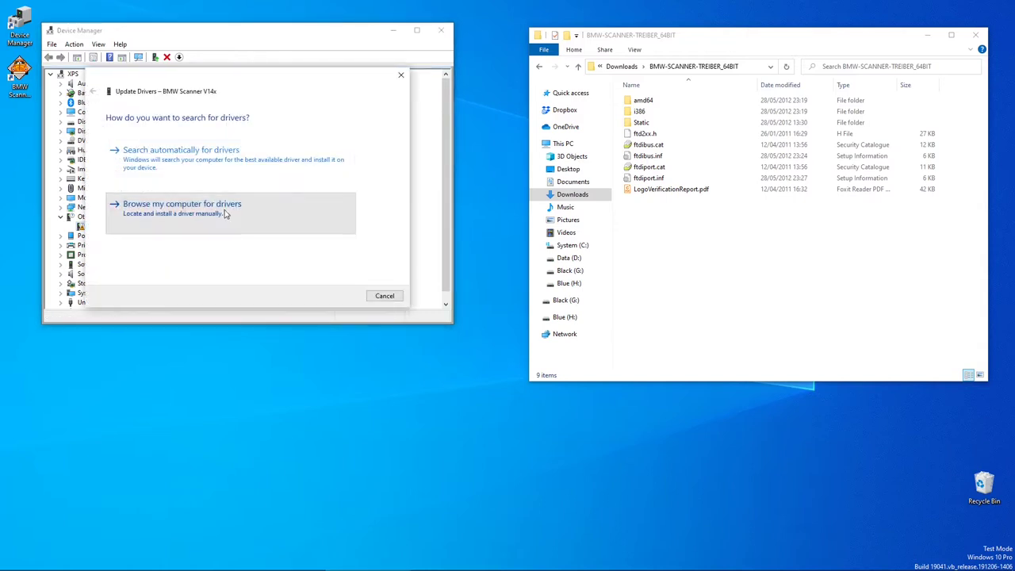
left_click(225, 211)
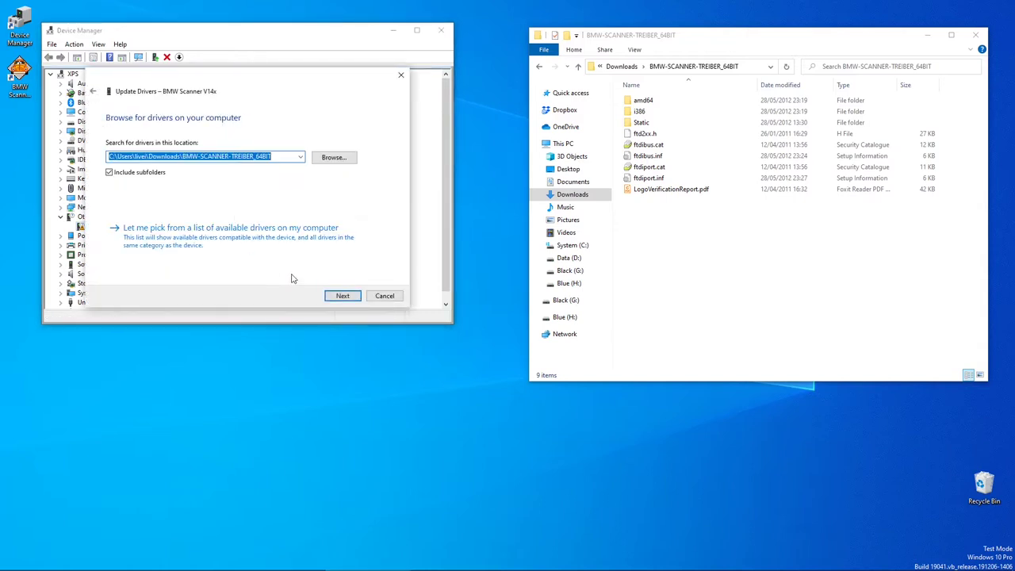
left_click(341, 295)
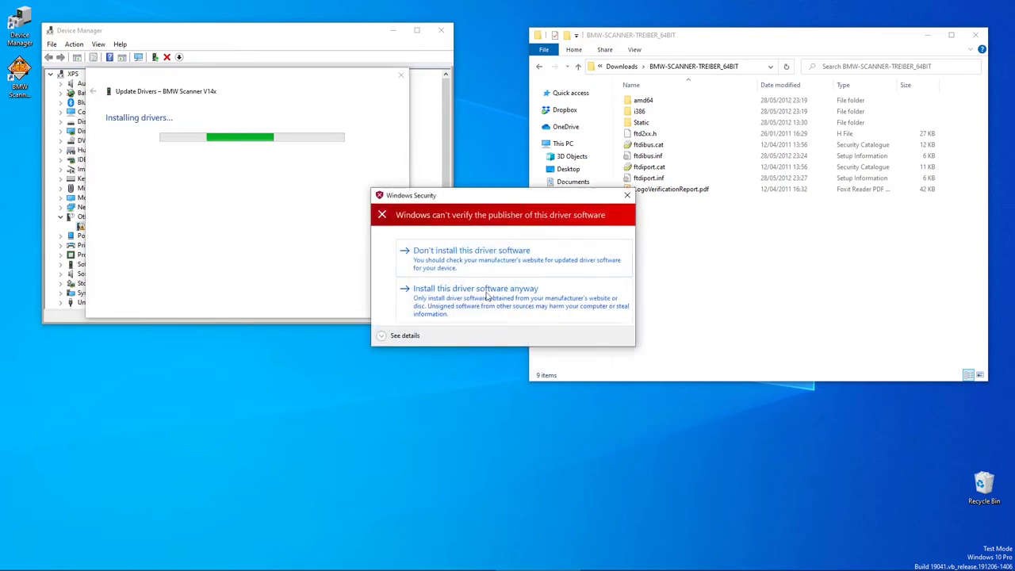
left_click(487, 290)
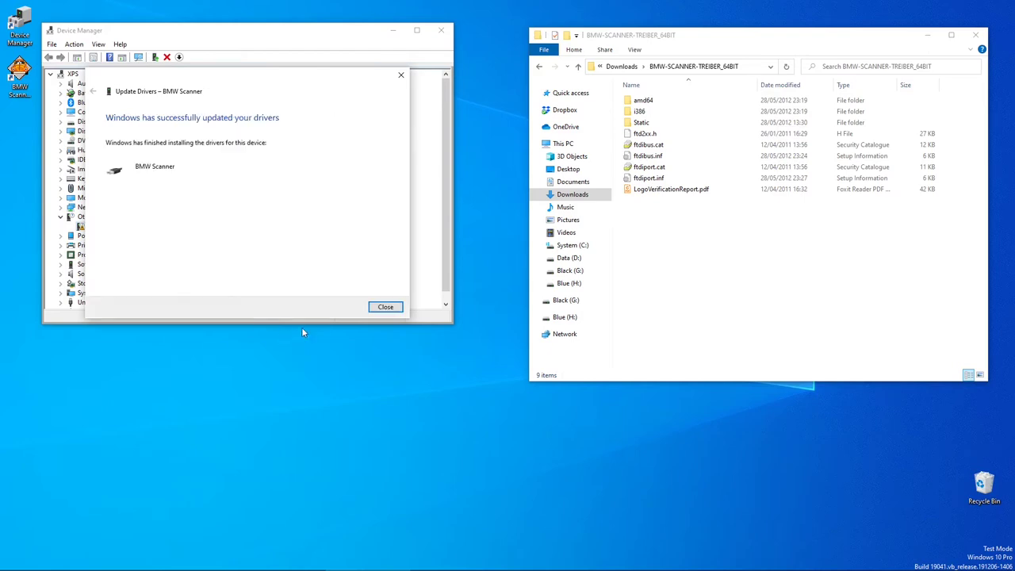
left_click(385, 307)
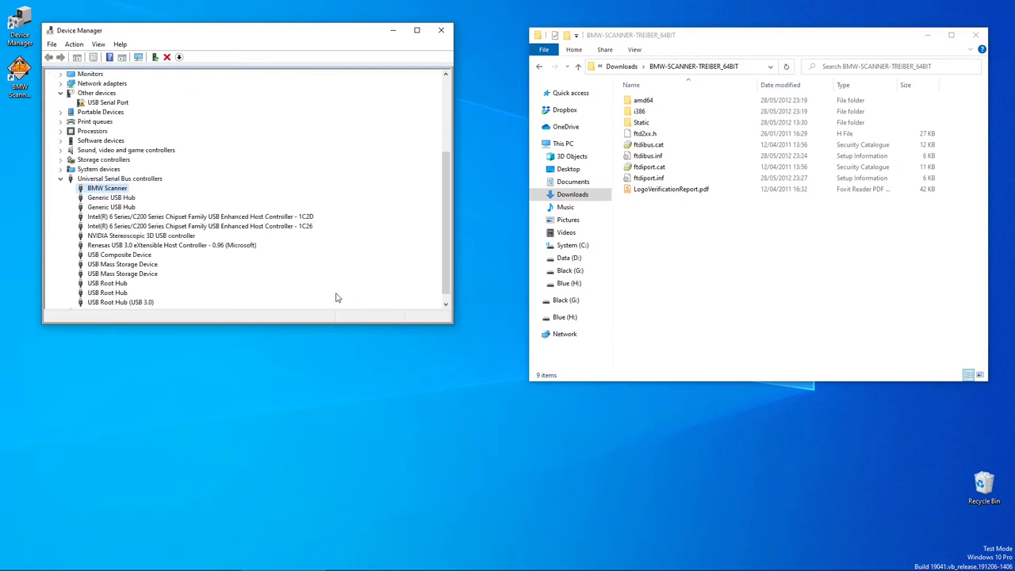
Start BMW Scanner, skip the car identification, and open the scanner settings
left_click(21, 84)
double_click(21, 84)
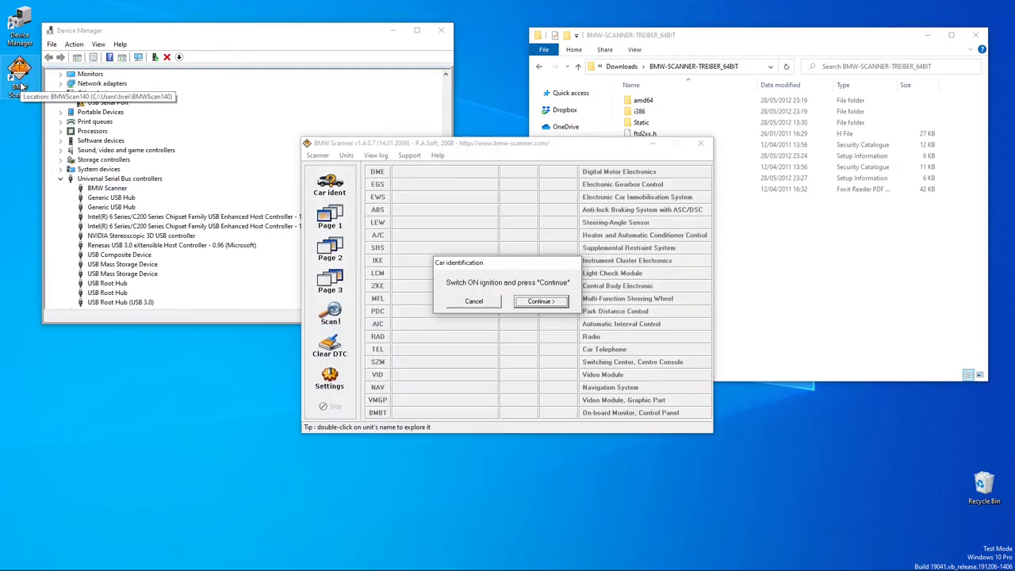
left_click(473, 303)
left_click(317, 155)
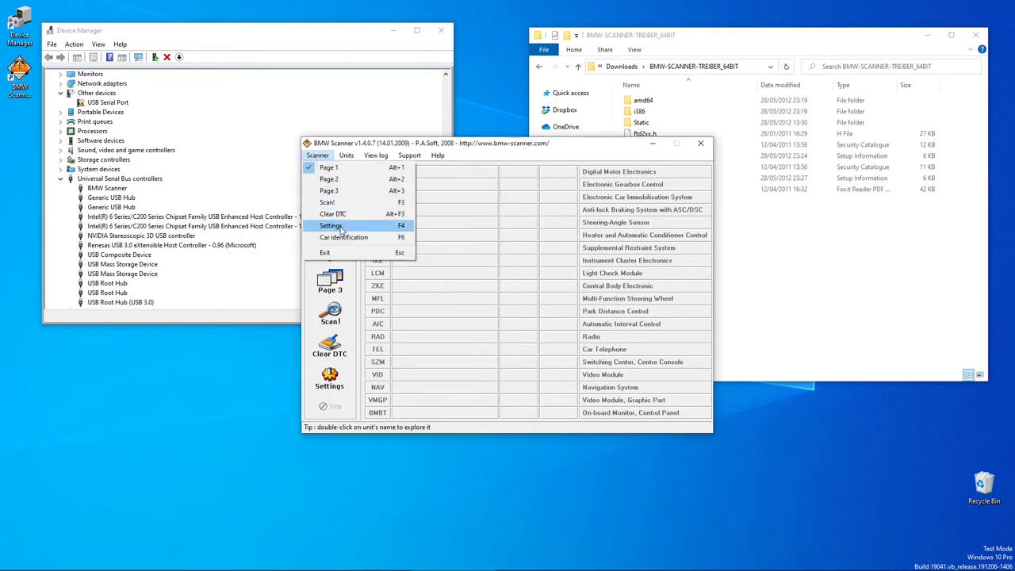
left_click(333, 224)
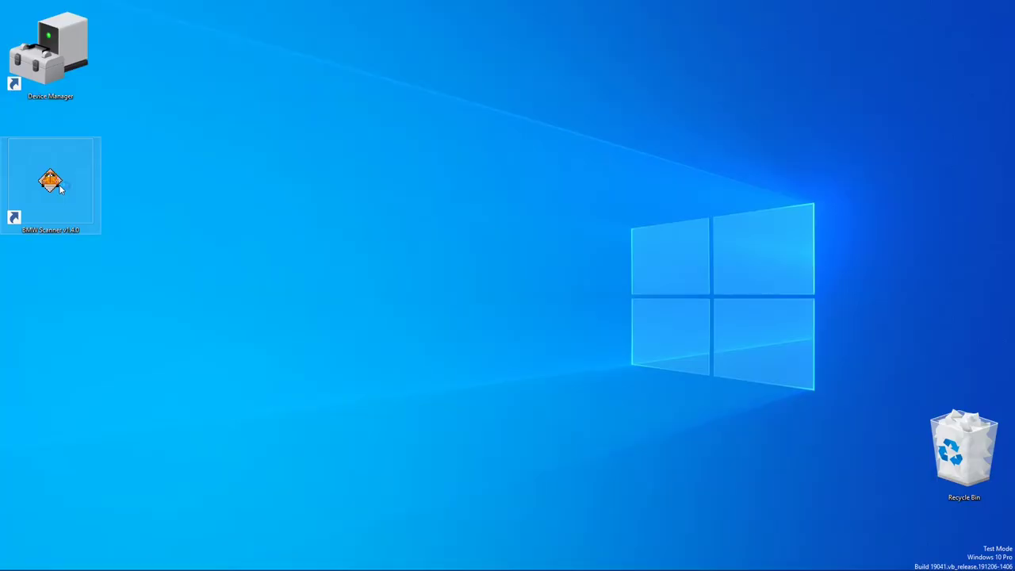
Start BMW Scanner, identify the connected car, and review its vehicle information and full list of coded options
double_click(61, 188)
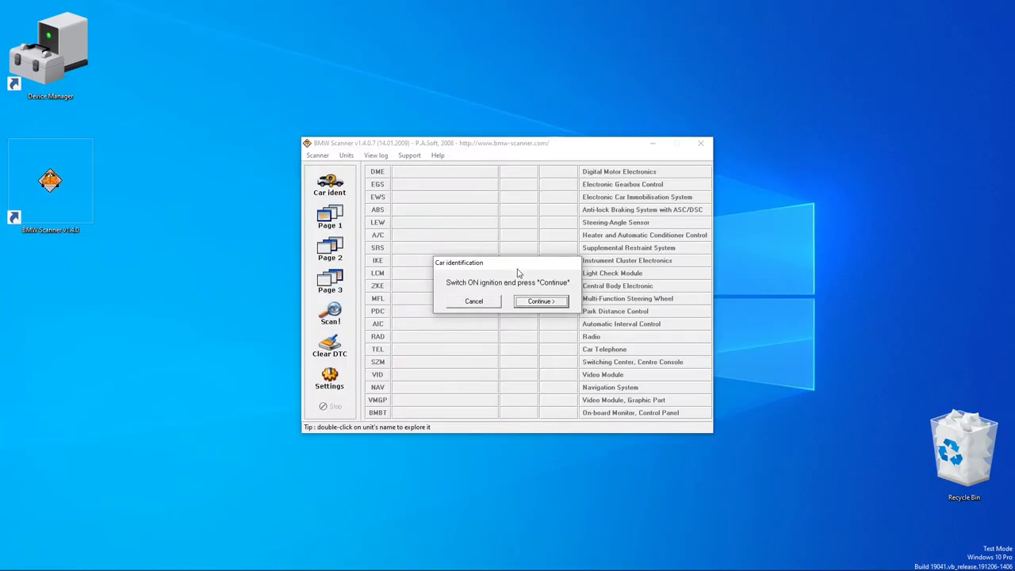
left_click(528, 300)
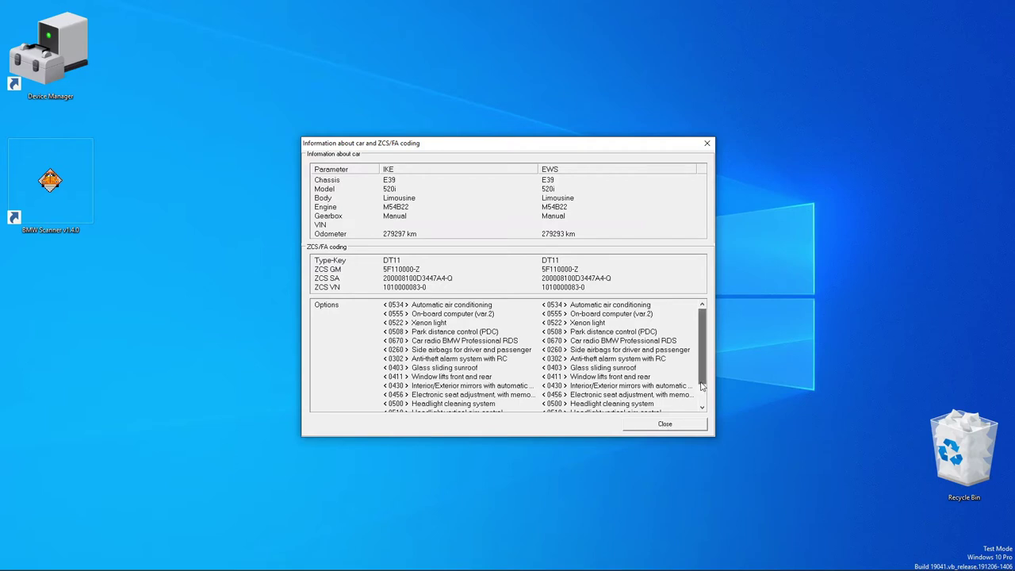
scroll(701, 387, "down", 2)
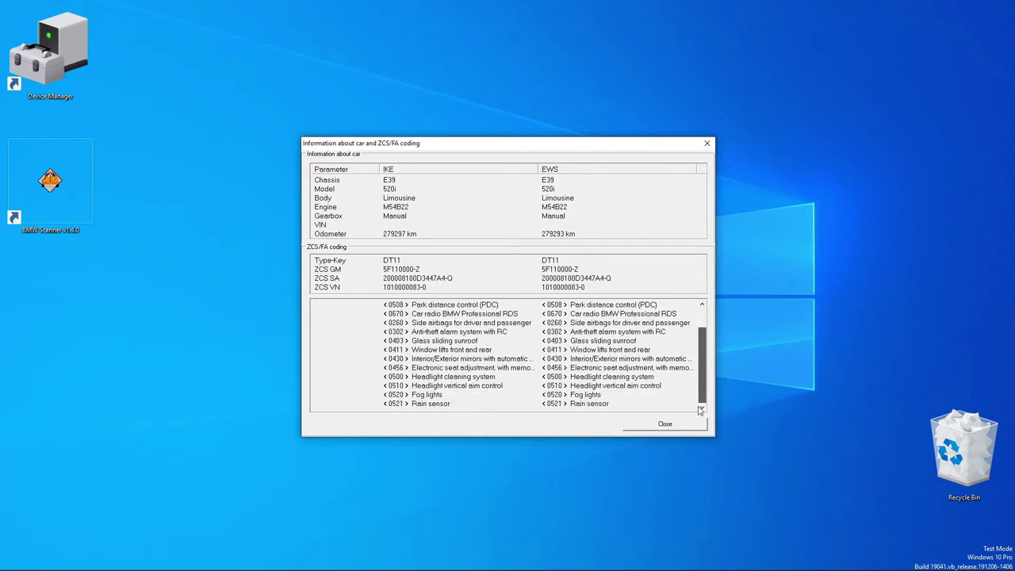
scroll(701, 410, "up", 2)
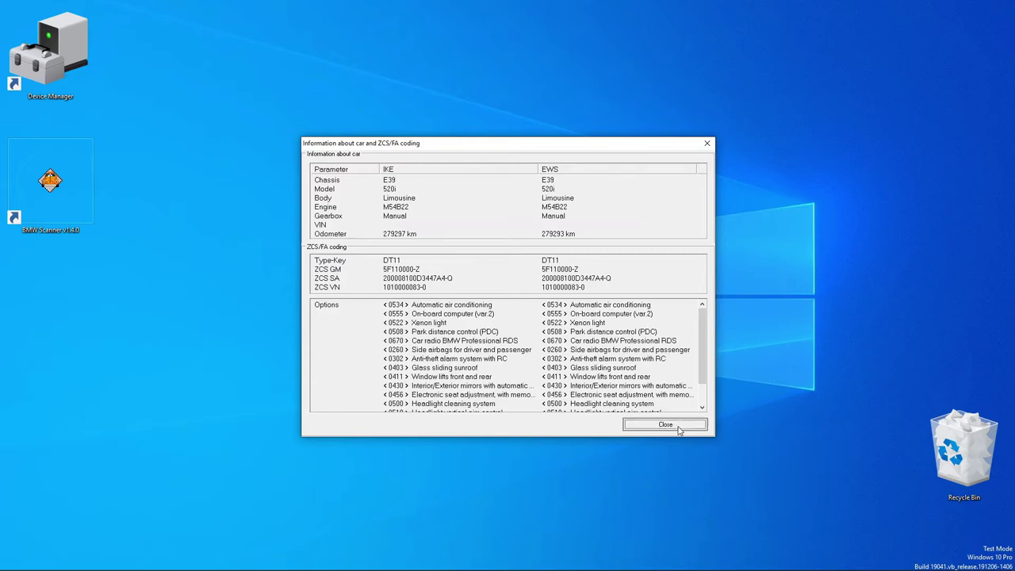
left_click(664, 424)
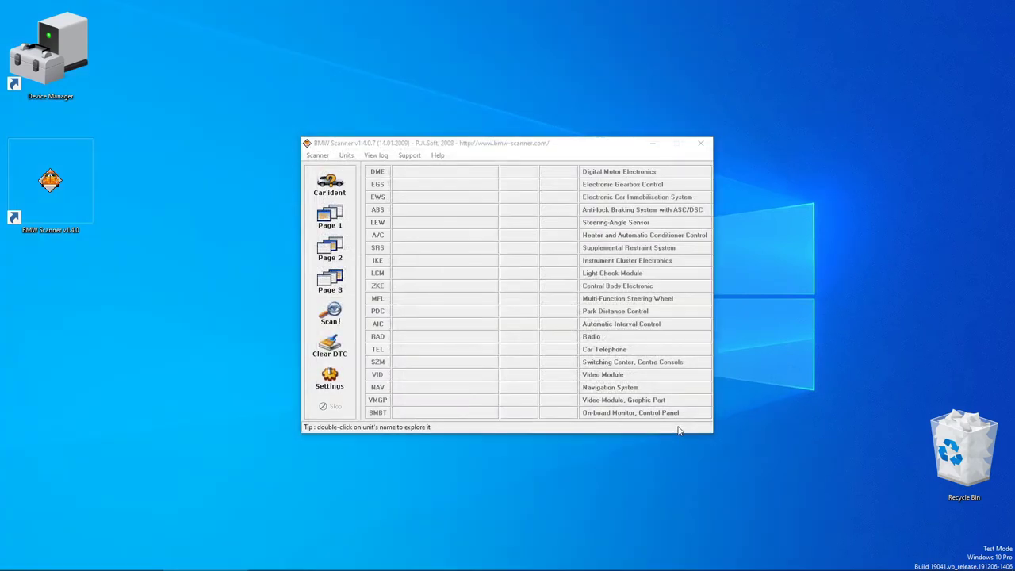
Scan the car's control units for faults and open the error details of the DME unit
left_click(338, 315)
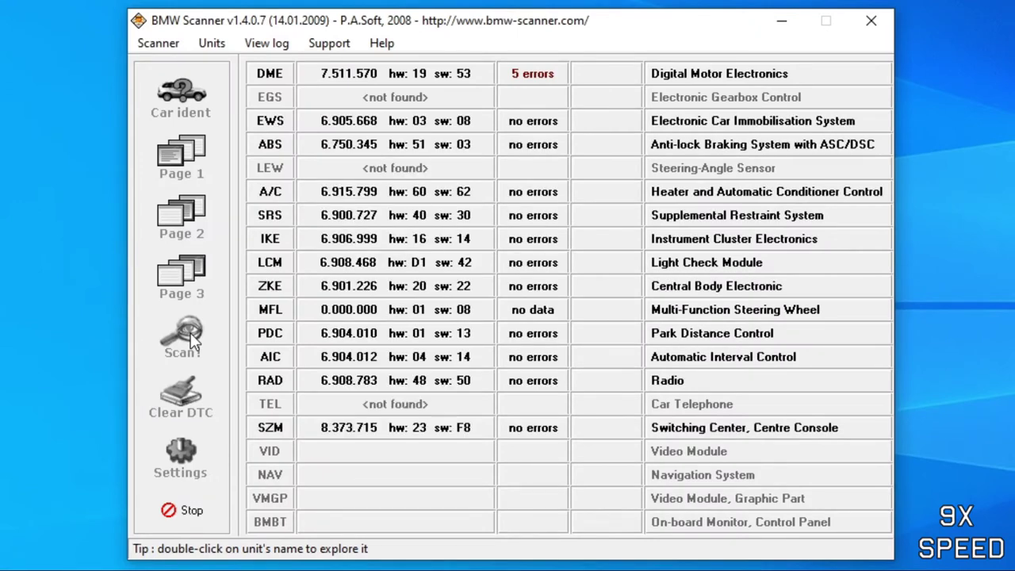
left_click(184, 512)
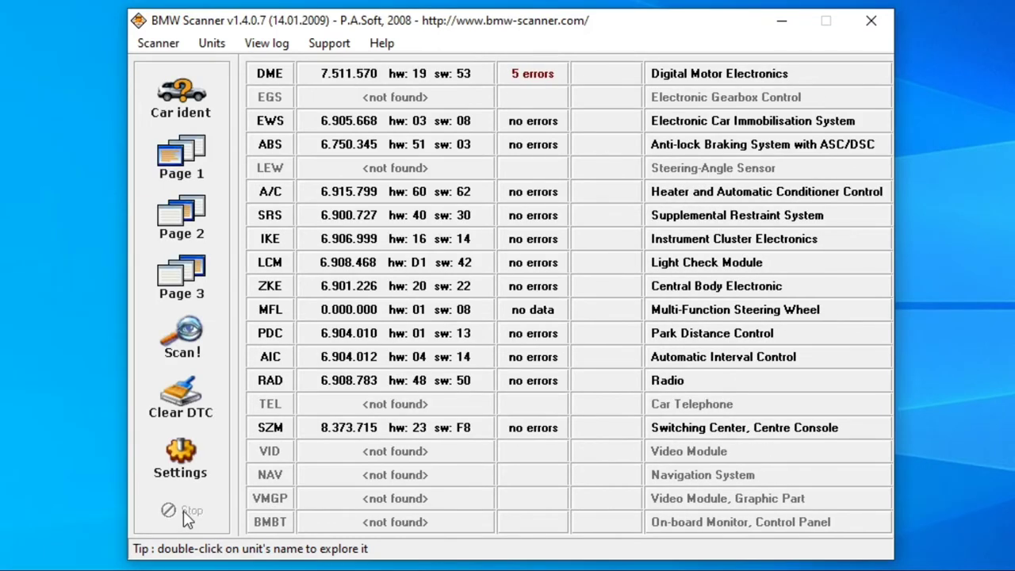
double_click(272, 79)
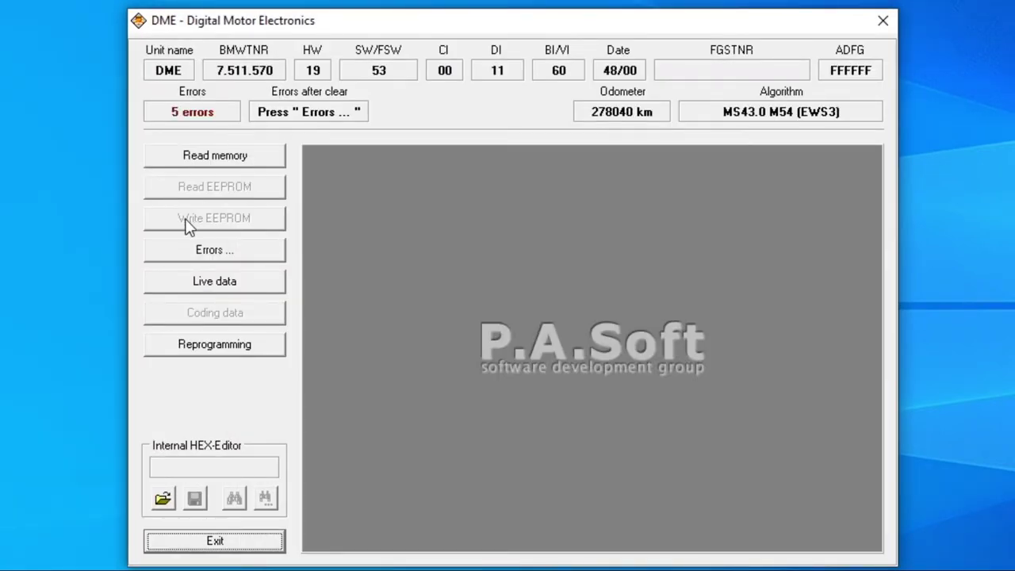
left_click(178, 256)
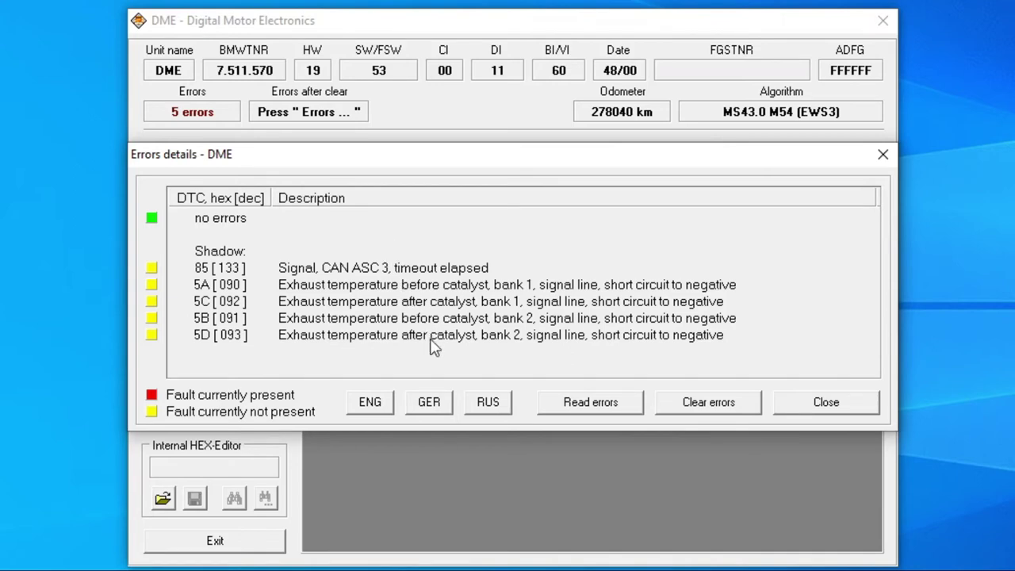
Show the DME error descriptions in German and in Russian, and close the error details
left_click(432, 404)
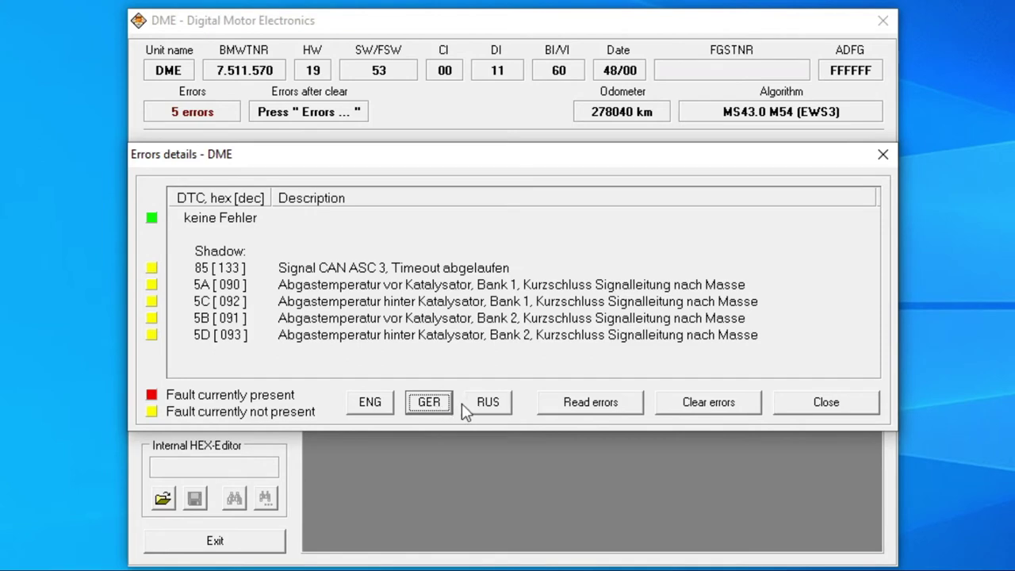
left_click(489, 406)
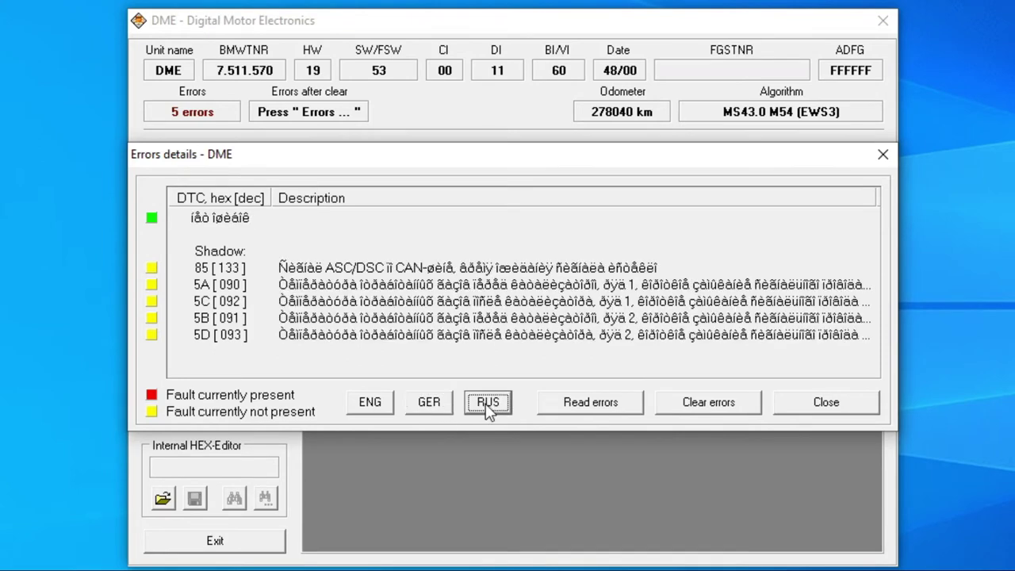
left_click(789, 397)
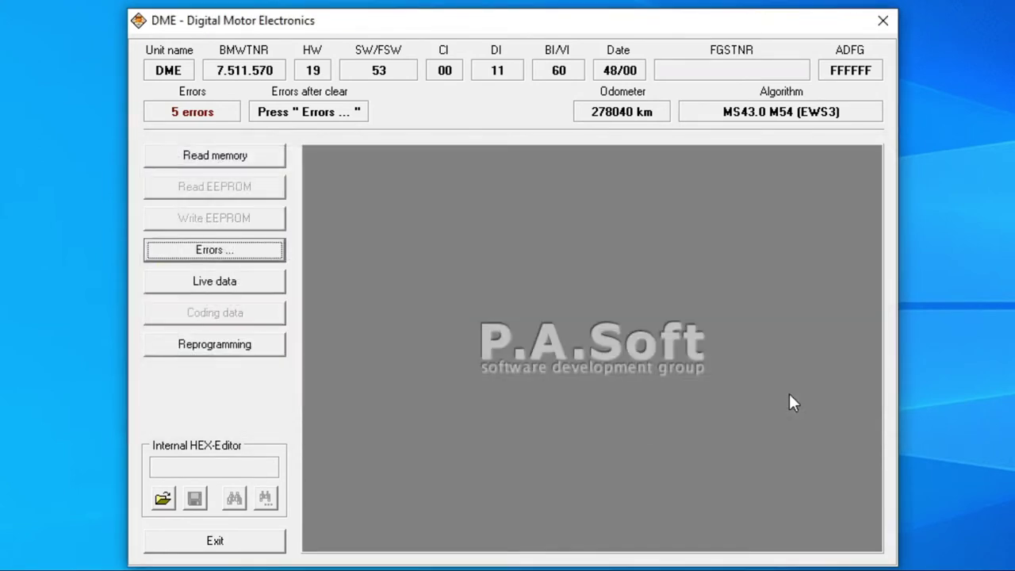
Review the live data of the DME unit and close it
left_click(235, 285)
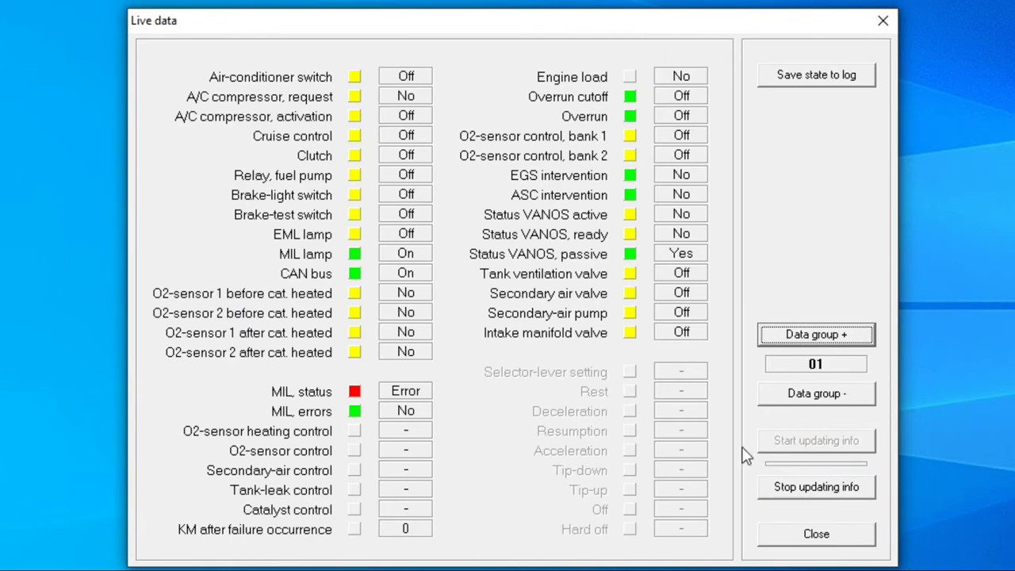
left_click(832, 533)
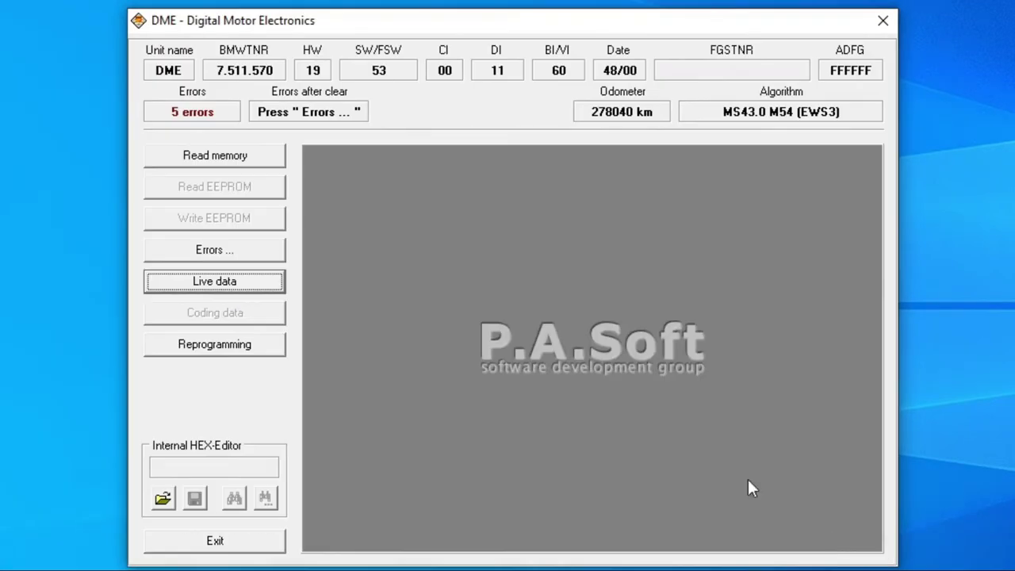
Preview the DME odometer write and EWS-DME adaptation functions, decline to run either, and leave the unit
left_click(241, 351)
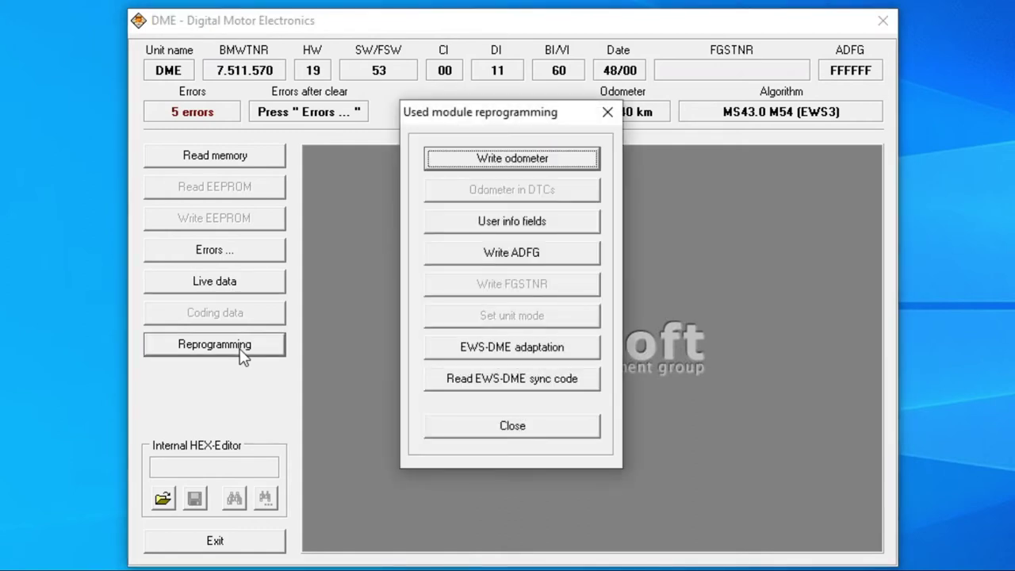
left_click(510, 162)
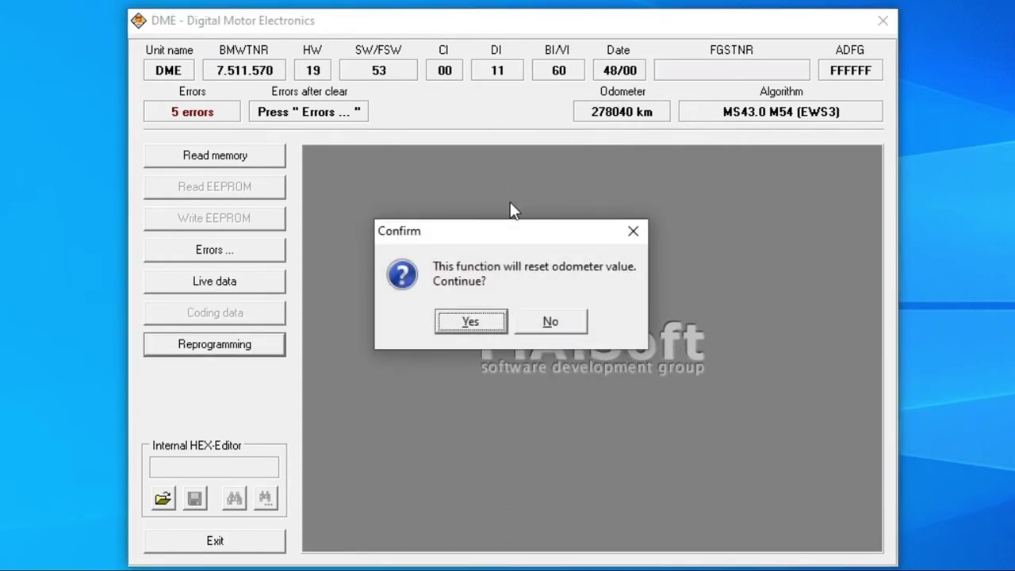
left_click(552, 321)
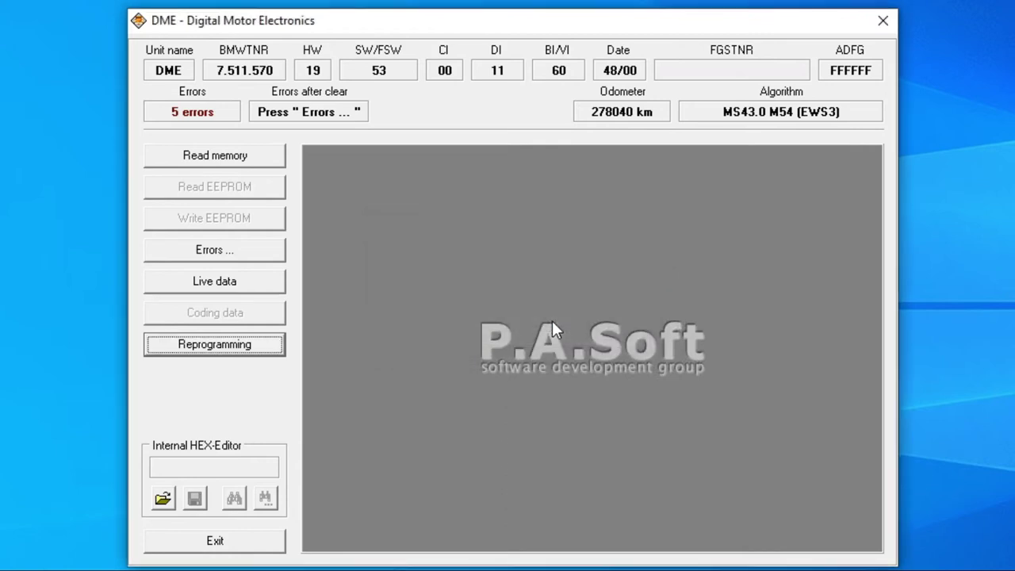
left_click(268, 347)
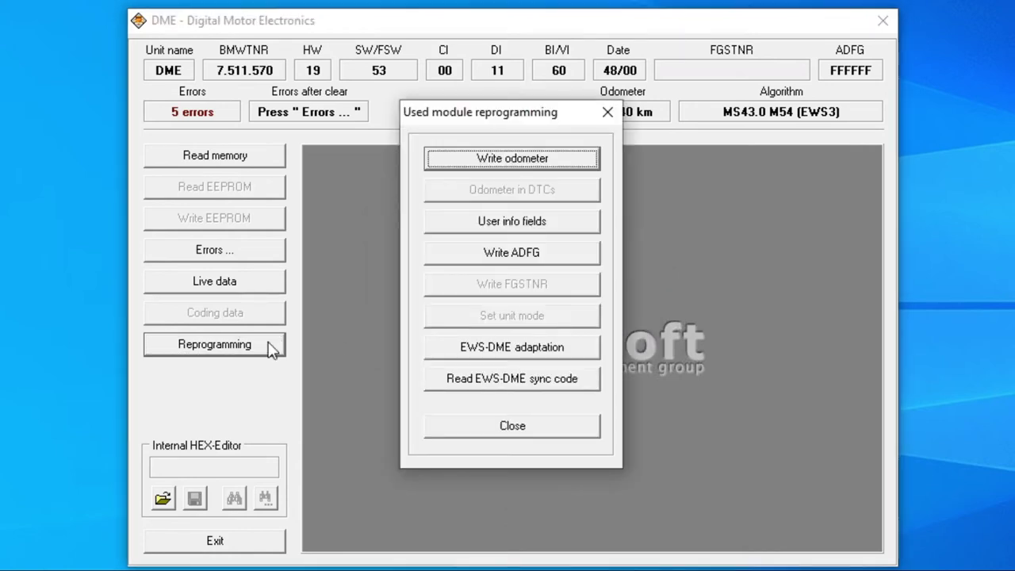
left_click(449, 346)
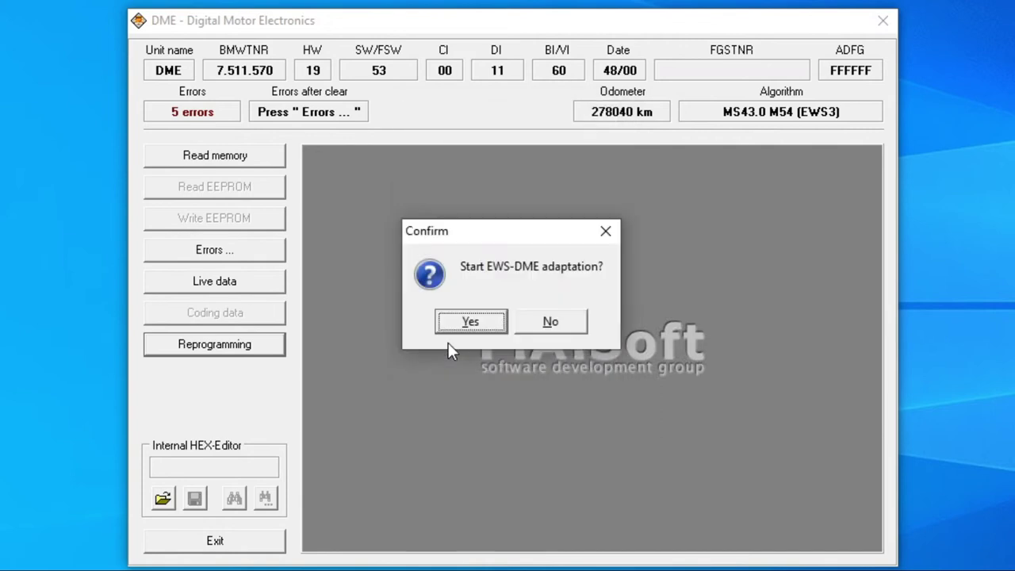
left_click(547, 325)
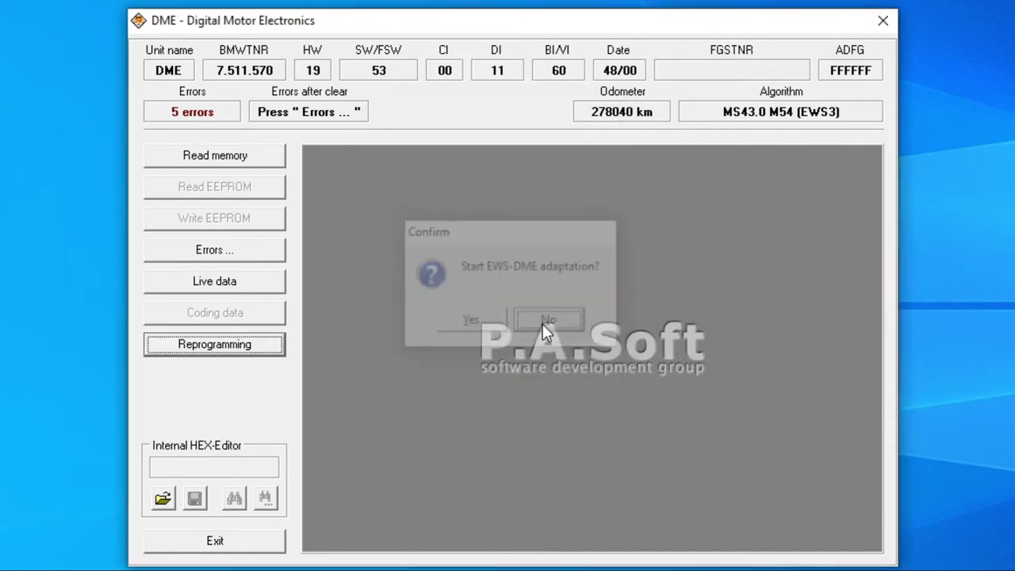
left_click(225, 546)
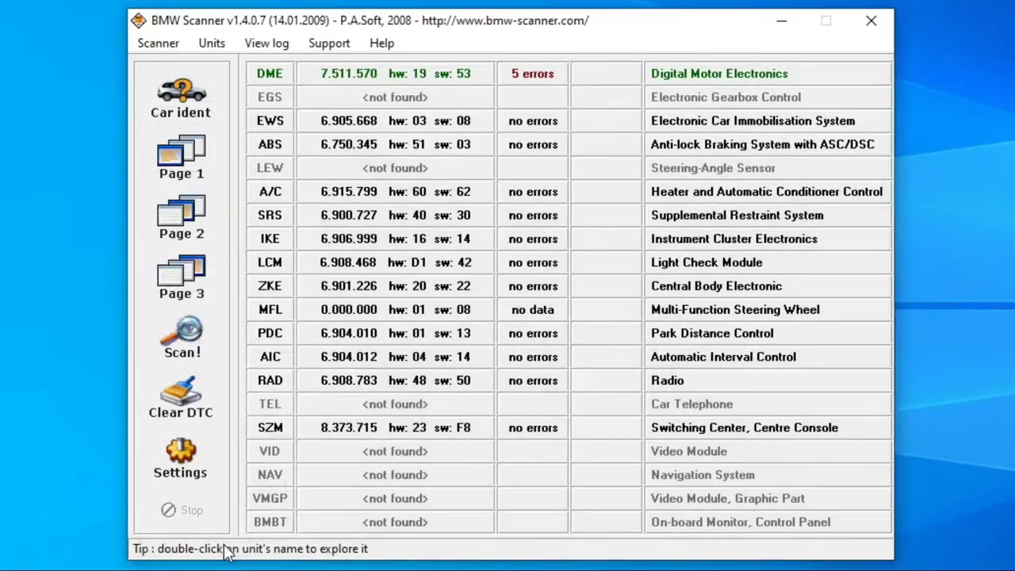
Review the live data and the keys status of the EWS unit, and leave the unit
double_click(277, 121)
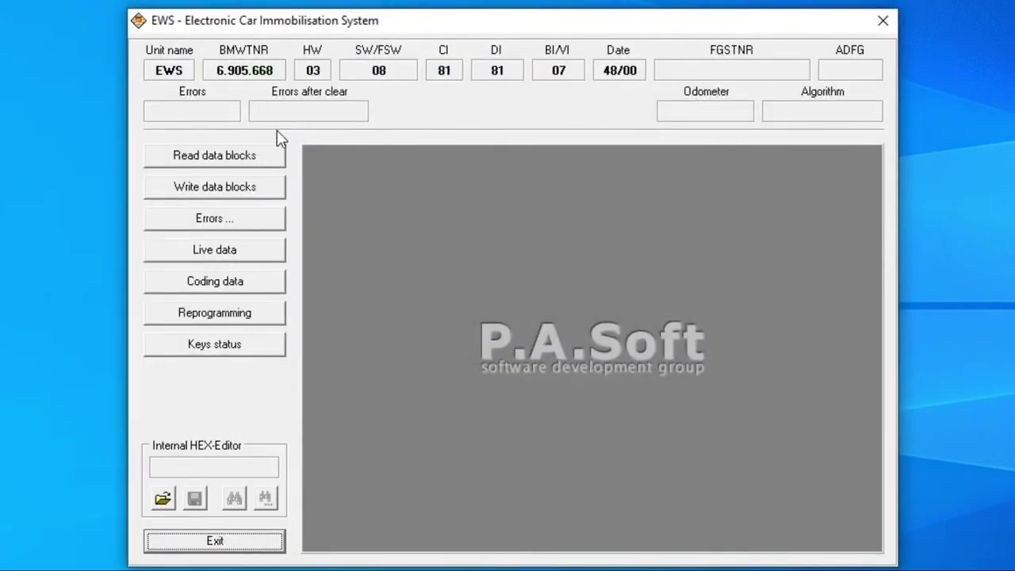
left_click(256, 256)
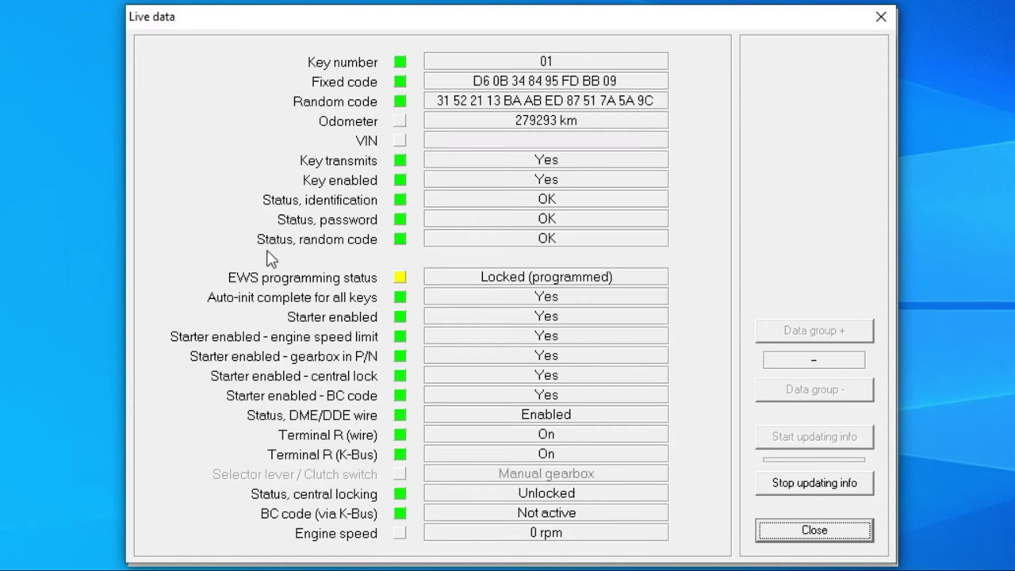
left_click(793, 537)
left_click(242, 345)
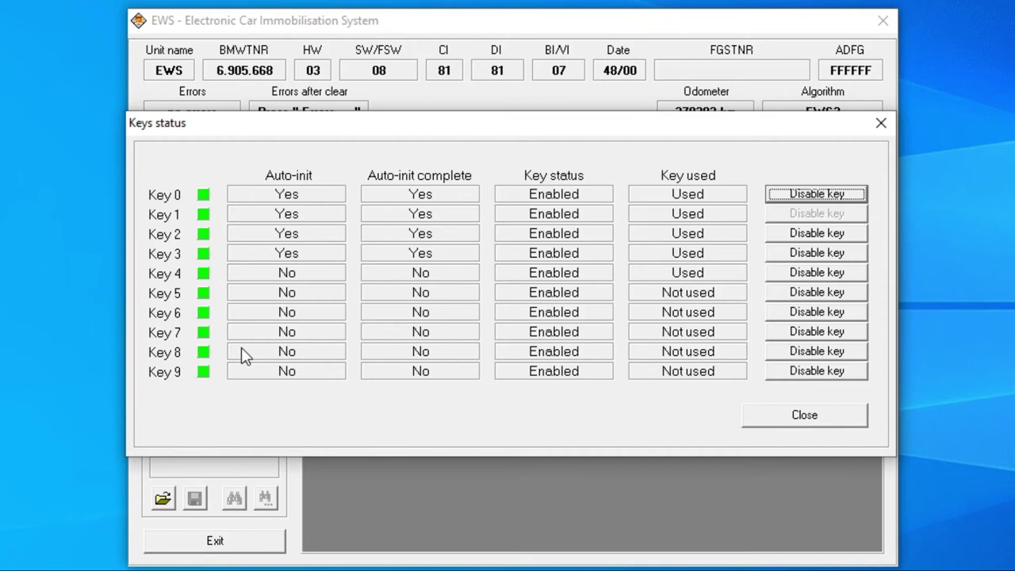
left_click(785, 418)
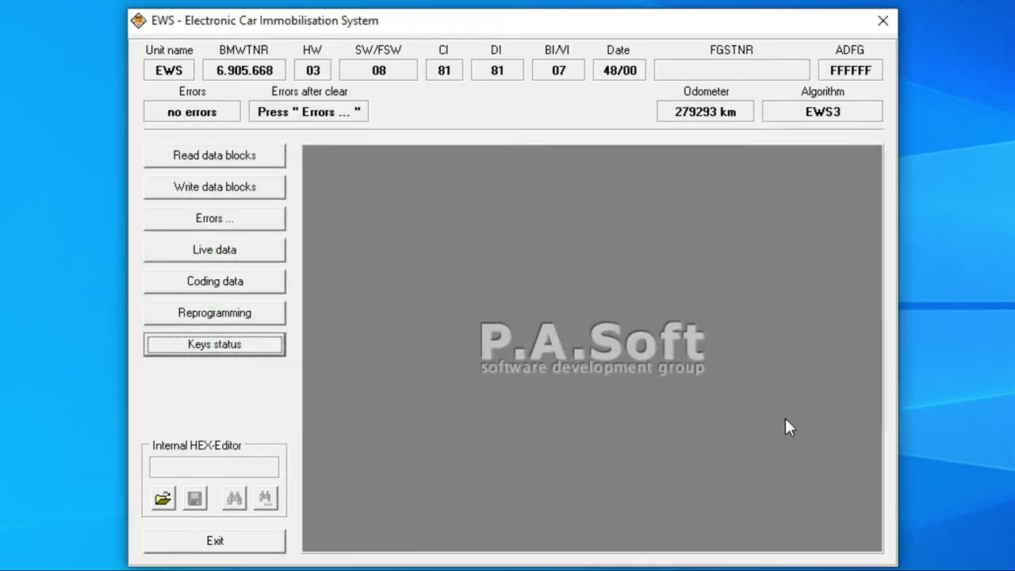
left_click(232, 543)
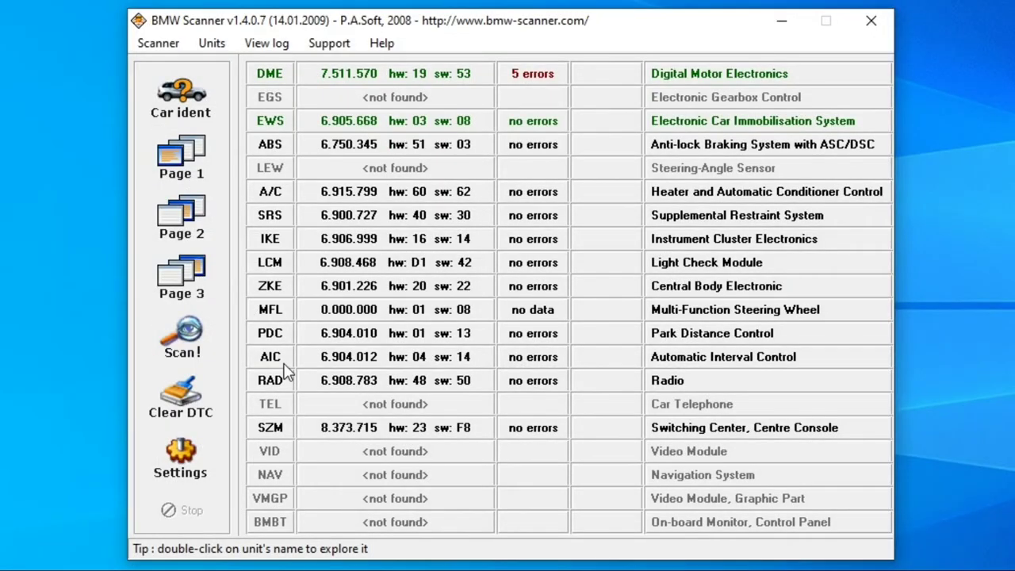
Open the Light Check Module (LCM) and review its live data
double_click(269, 266)
left_click(255, 289)
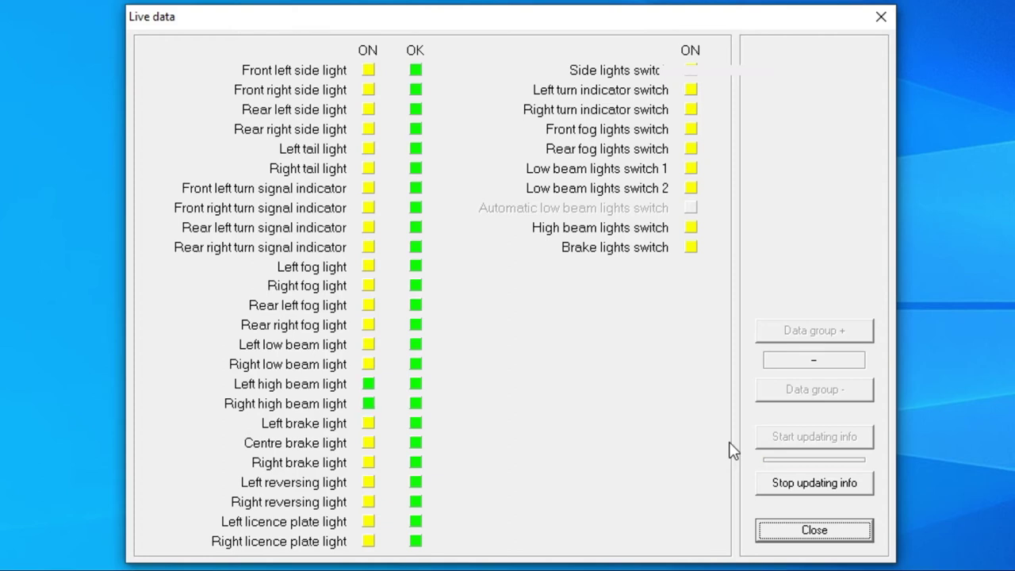
left_click(828, 531)
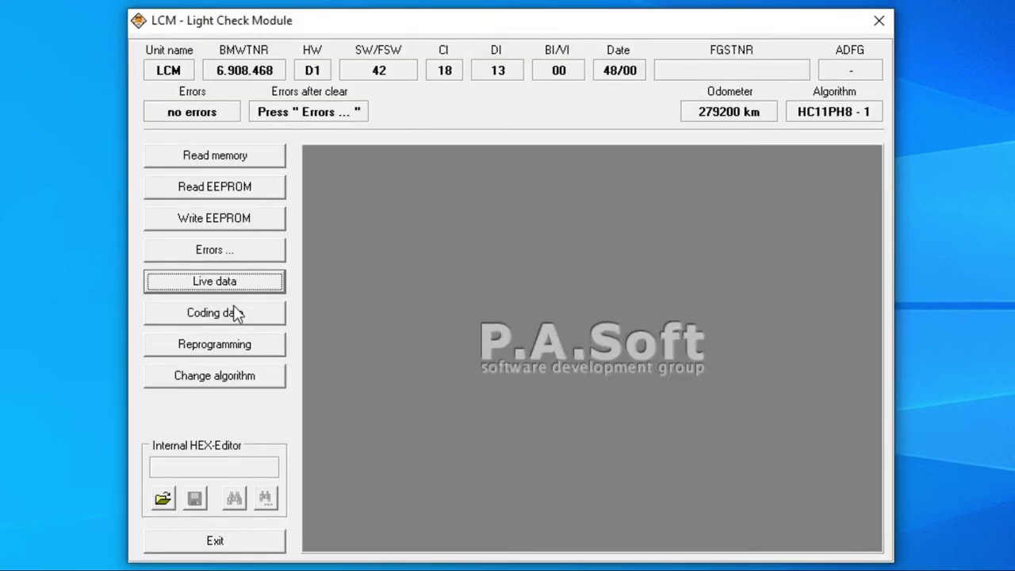
Enable the Key in lock warning in the LCM light coding, write the coding, and leave the unit
left_click(236, 312)
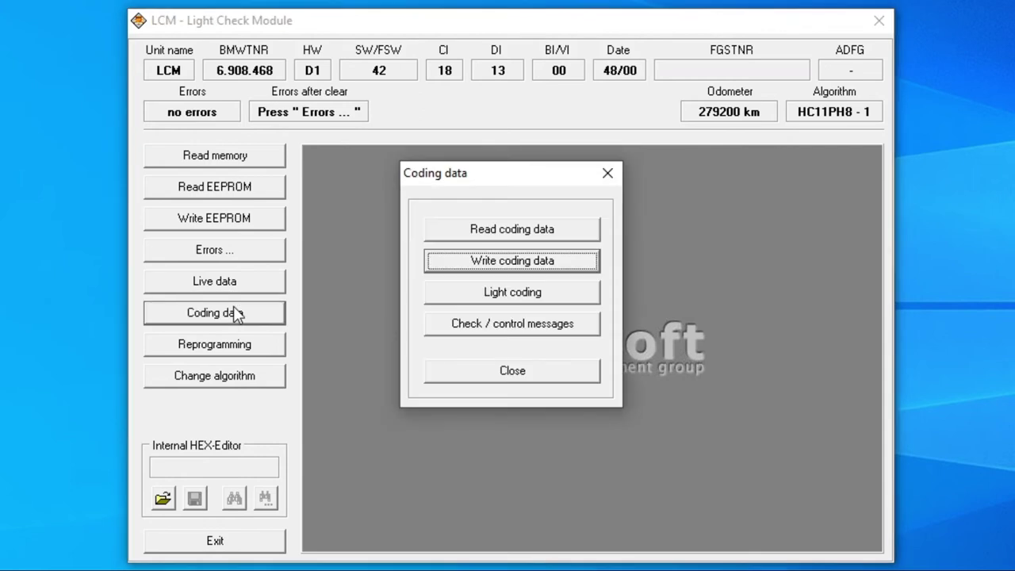
left_click(530, 294)
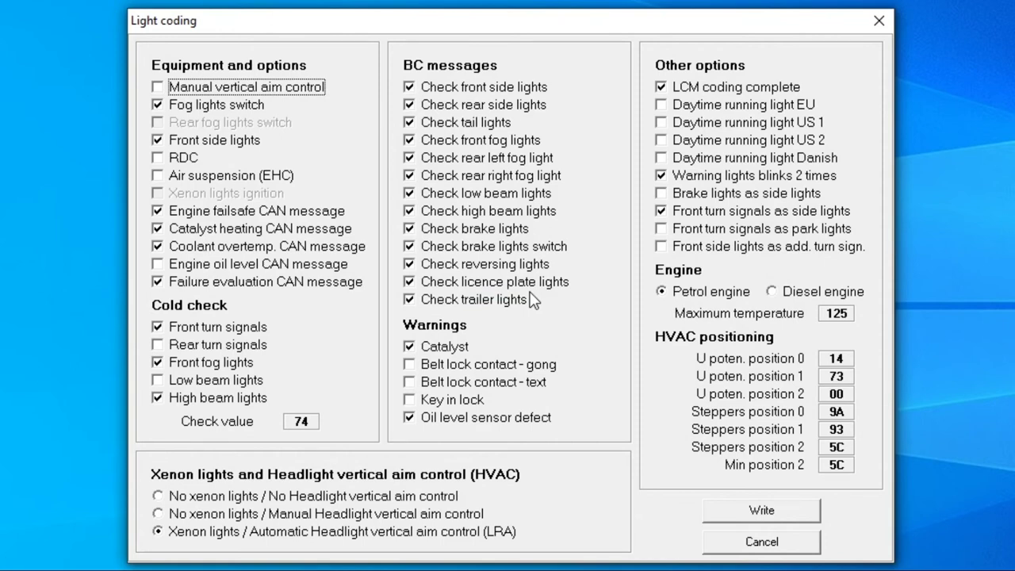
key("Tab")
key("Tab")
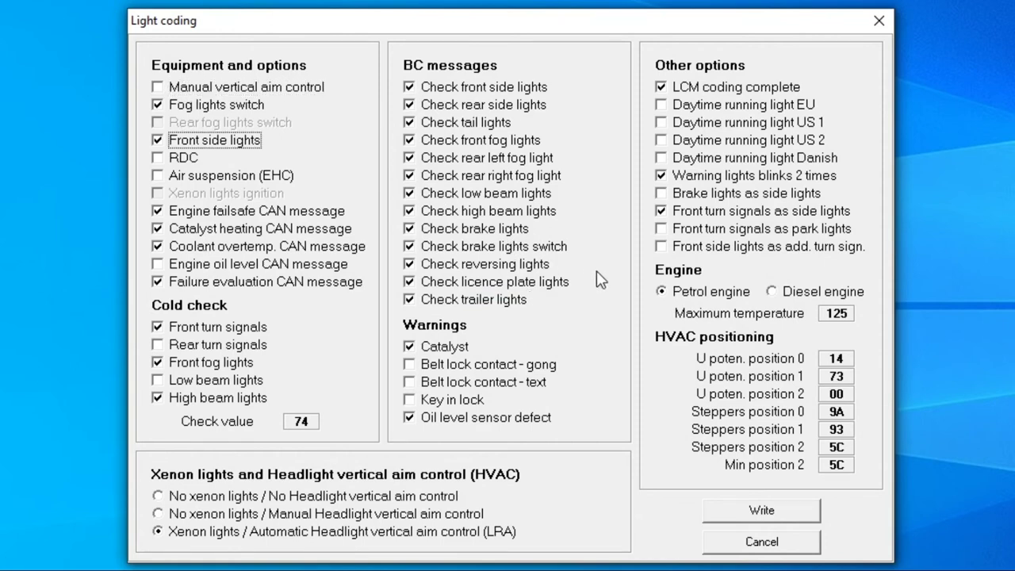
left_click(725, 214)
left_click(726, 216)
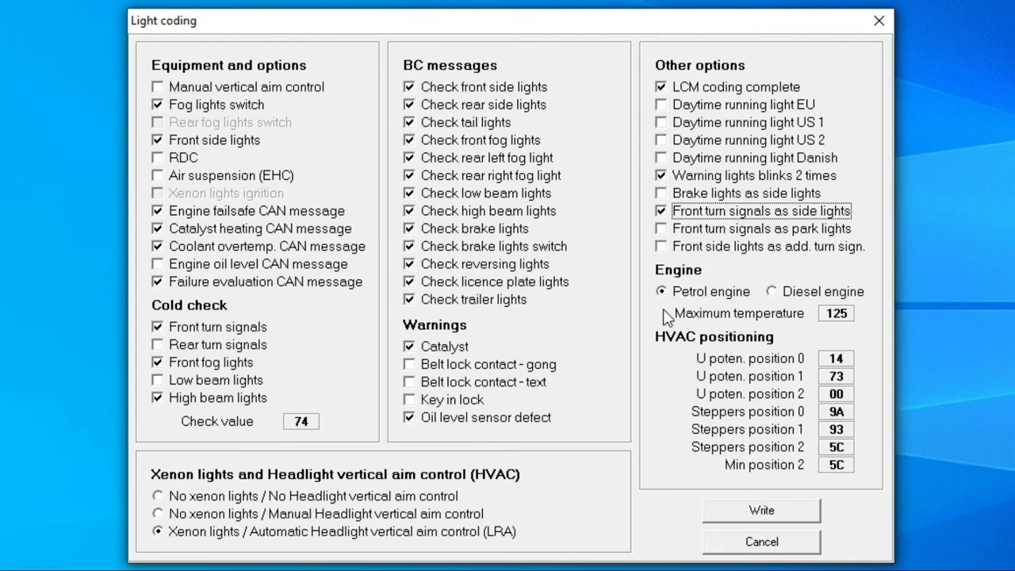
left_click(453, 404)
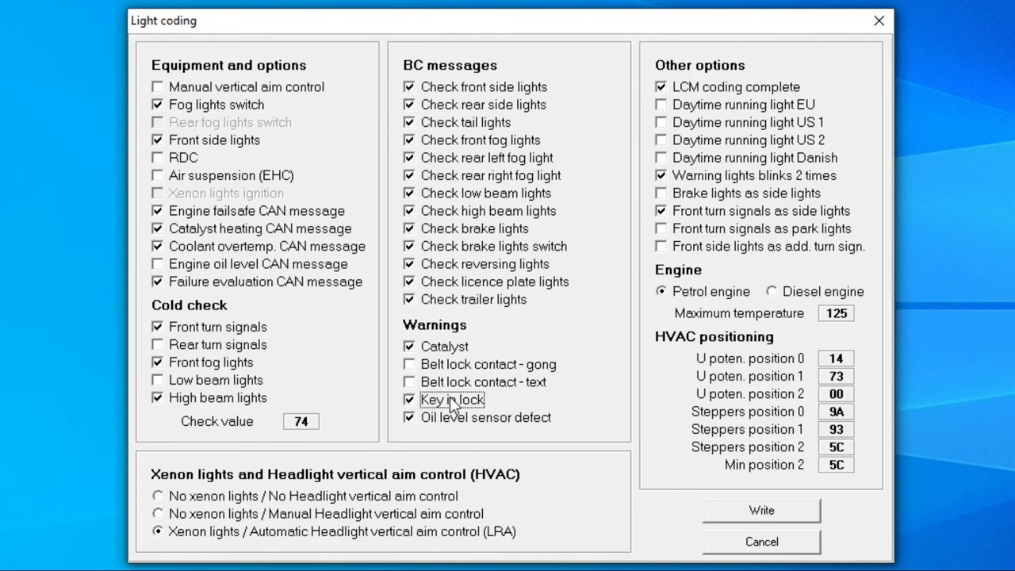
left_click(723, 516)
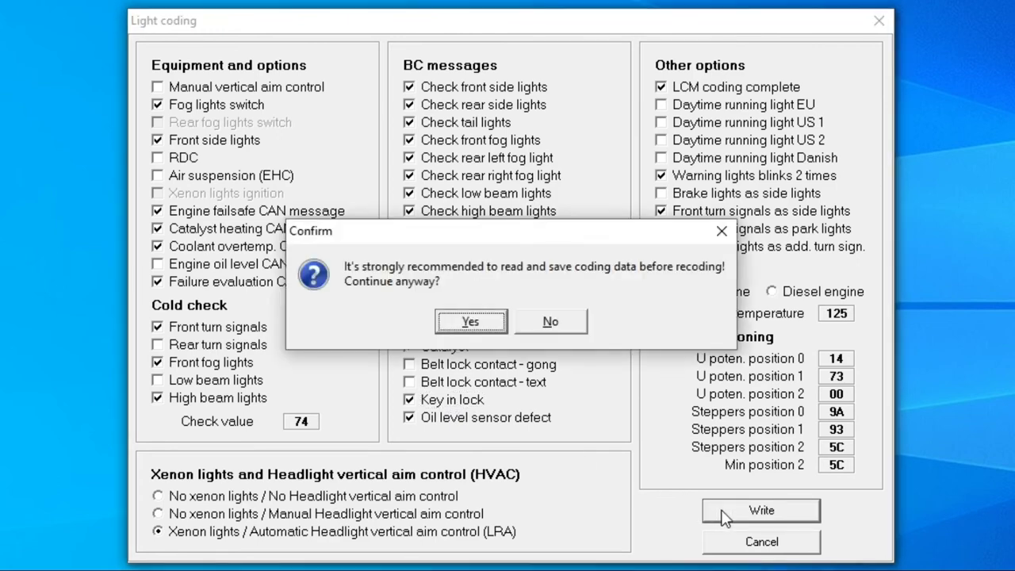
left_click(463, 323)
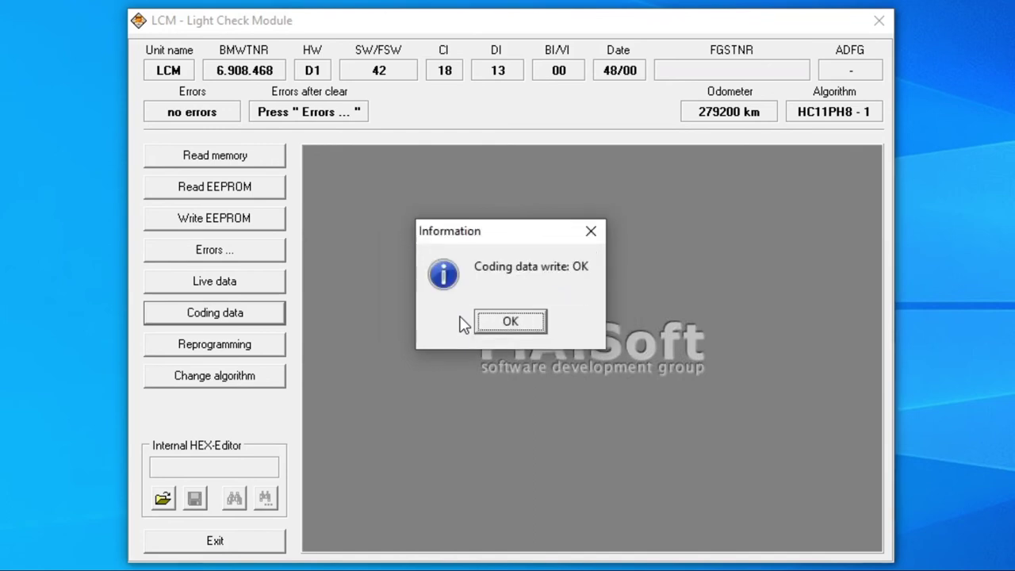
left_click(490, 320)
left_click(182, 542)
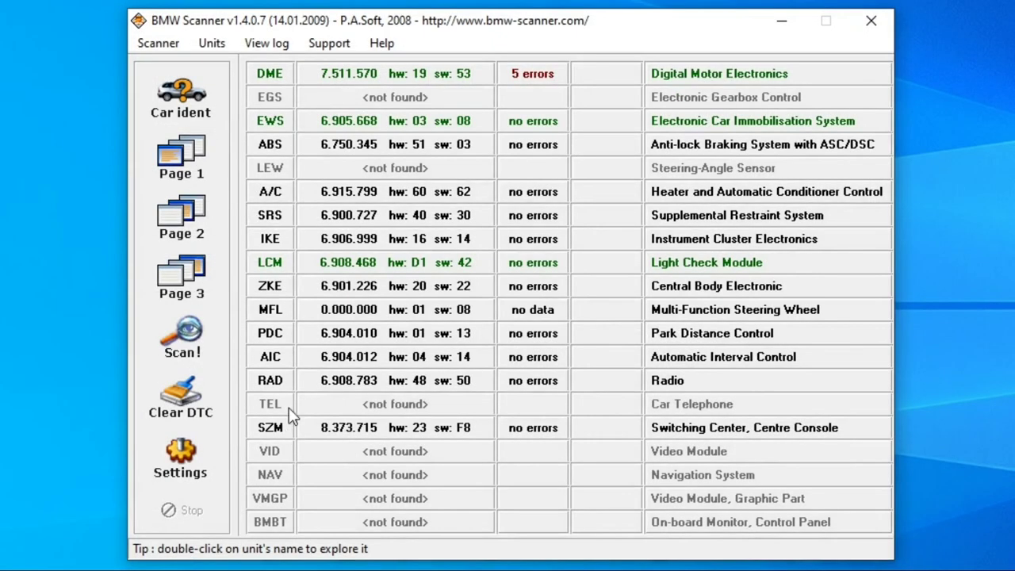
Open the ZKE unit's recoding options and toggle the one-touch driver's window opening, DWA and DWA interior sensor options on and off
double_click(271, 290)
left_click(262, 283)
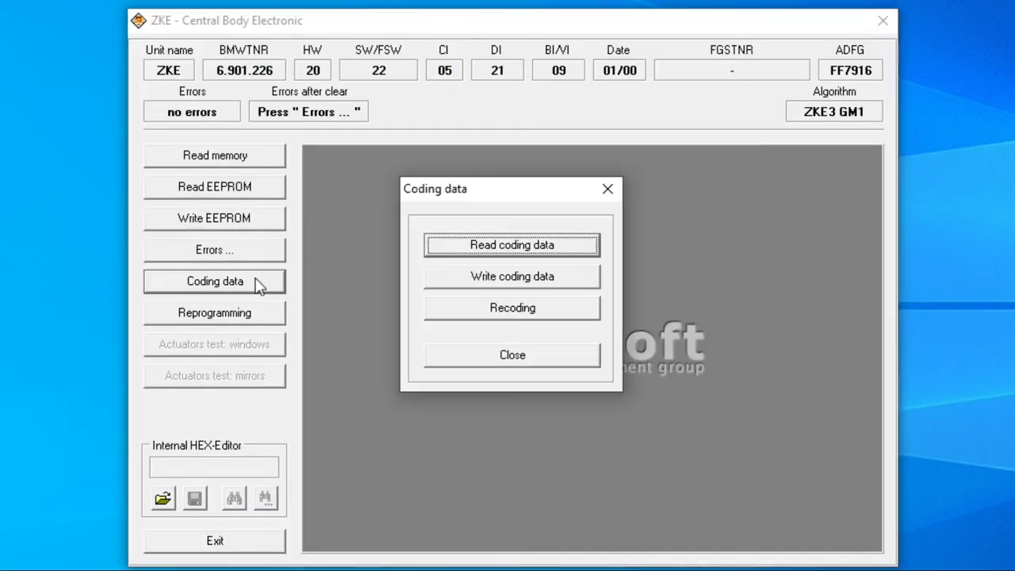
left_click(438, 314)
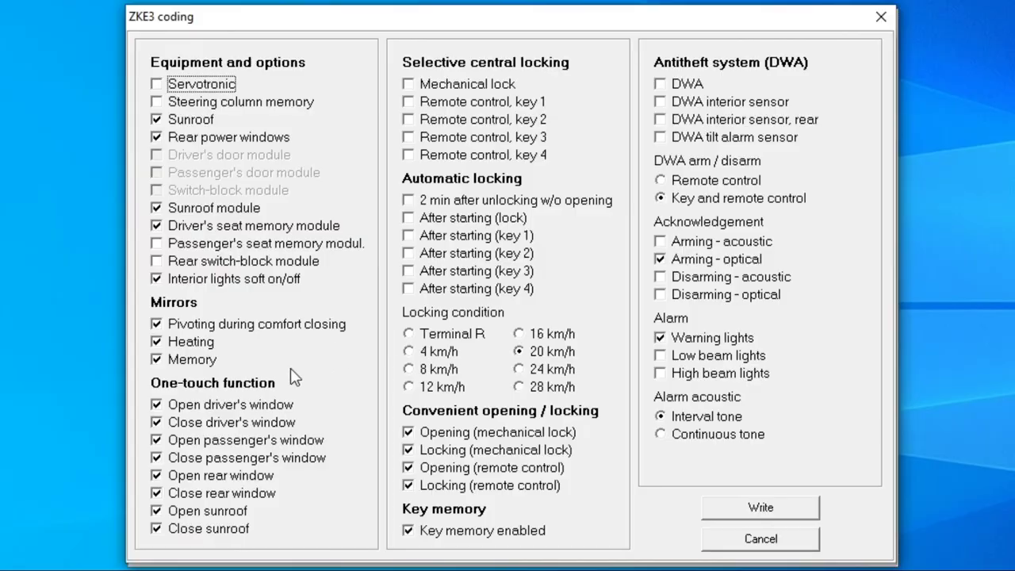
left_click(256, 406)
left_click(256, 406)
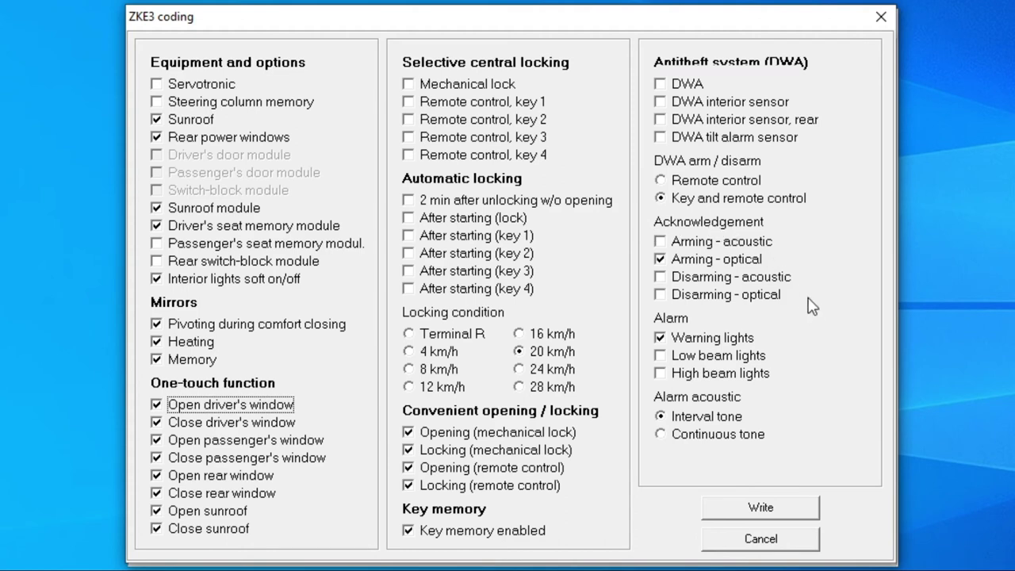
left_click(660, 84)
left_click(659, 101)
left_click(659, 102)
left_click(660, 84)
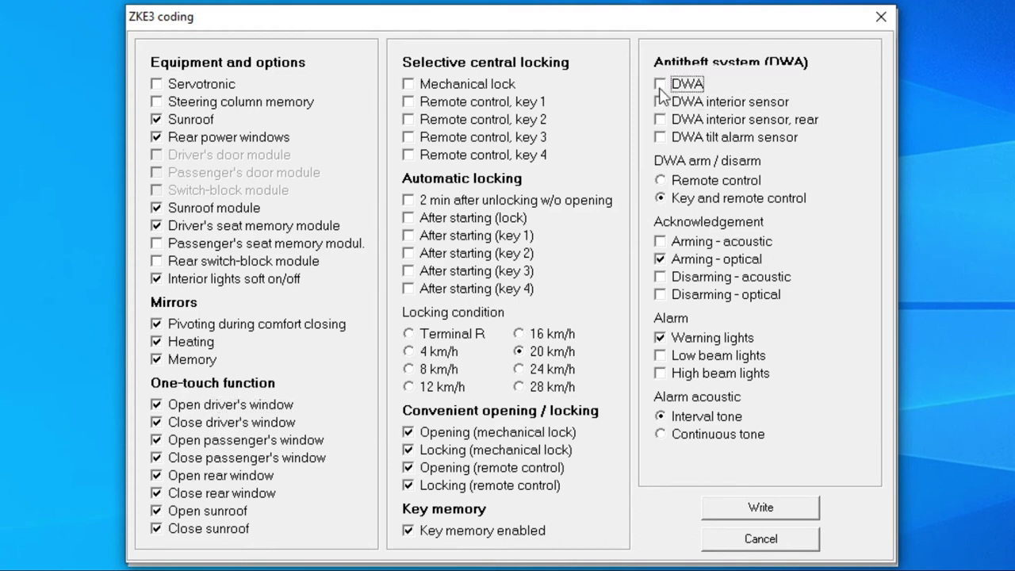
Try automatic locking after starting for key 2 at 24 km/h, cancel the ZKE coding, and leave the unit
left_click(455, 224)
left_click(453, 220)
left_click(444, 256)
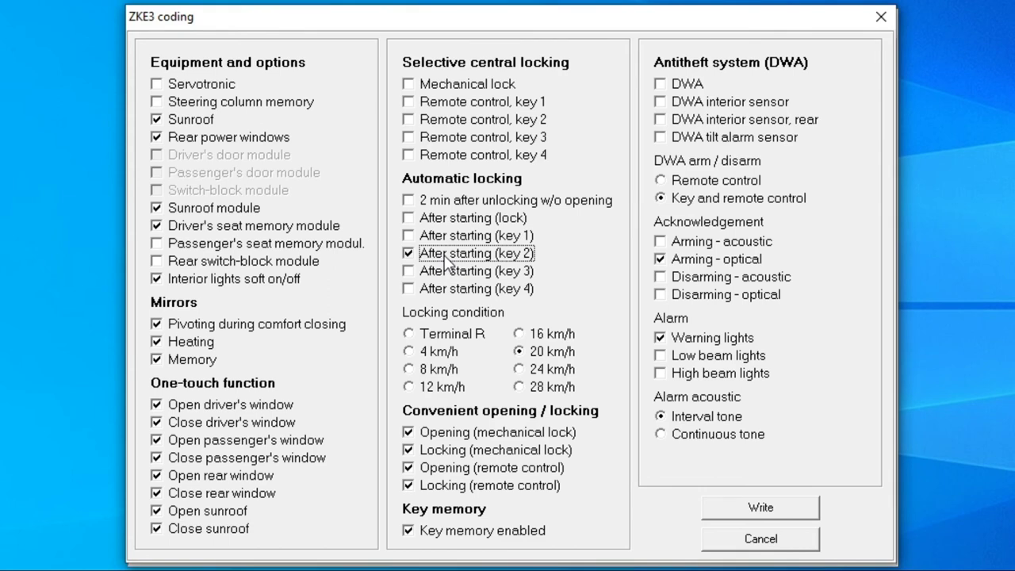
left_click(527, 373)
left_click(739, 543)
left_click(255, 547)
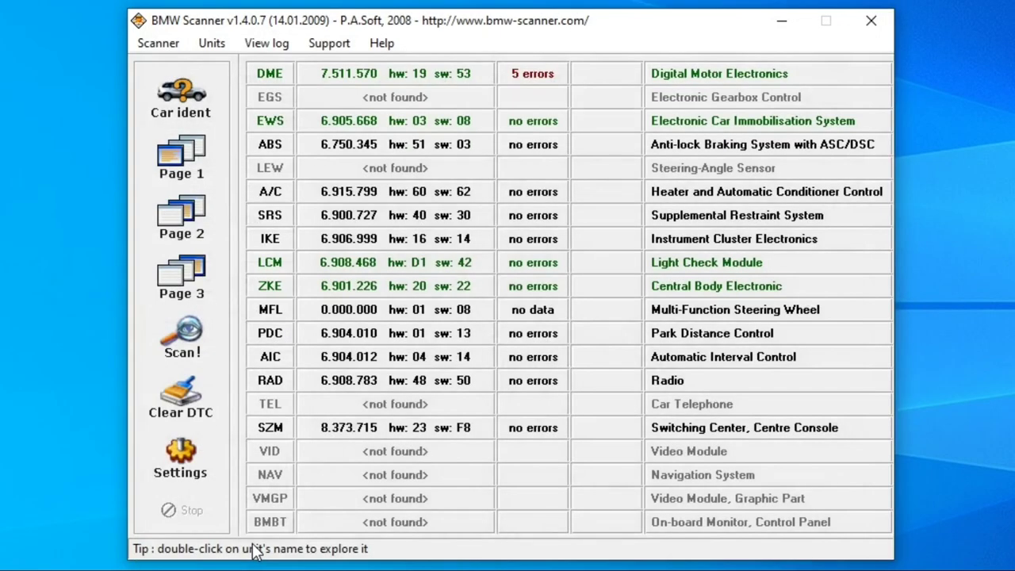
Recode the PDC unit with a rear continuous tone range of 15 cm, write the coding, and leave the unit
double_click(276, 336)
left_click(249, 283)
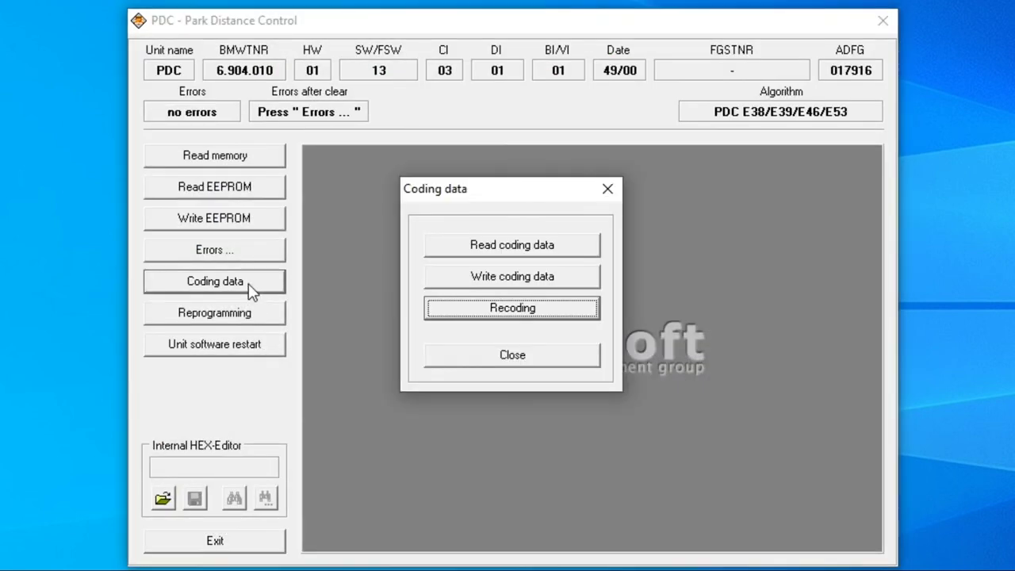
left_click(460, 305)
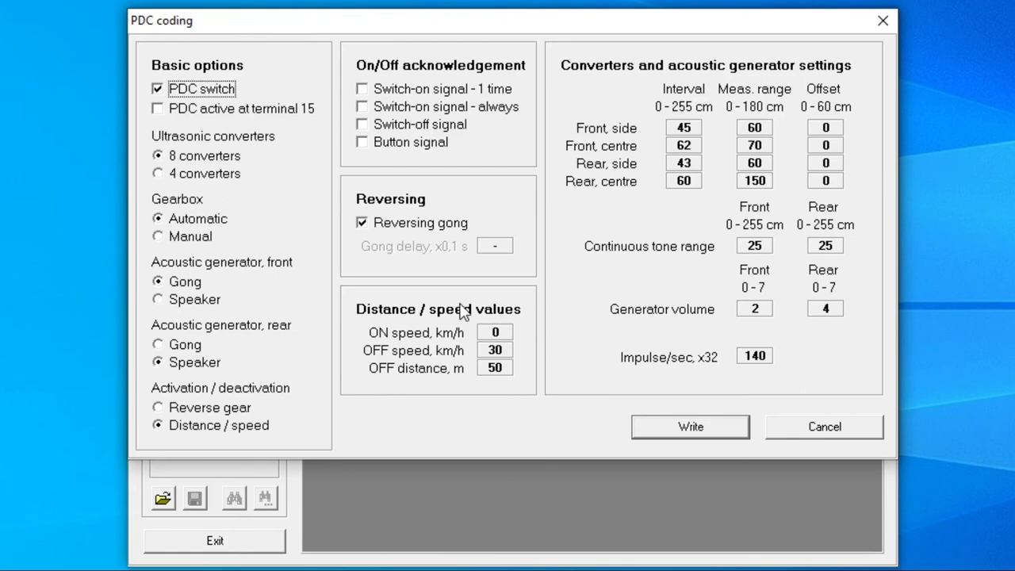
double_click(825, 246)
type("15")
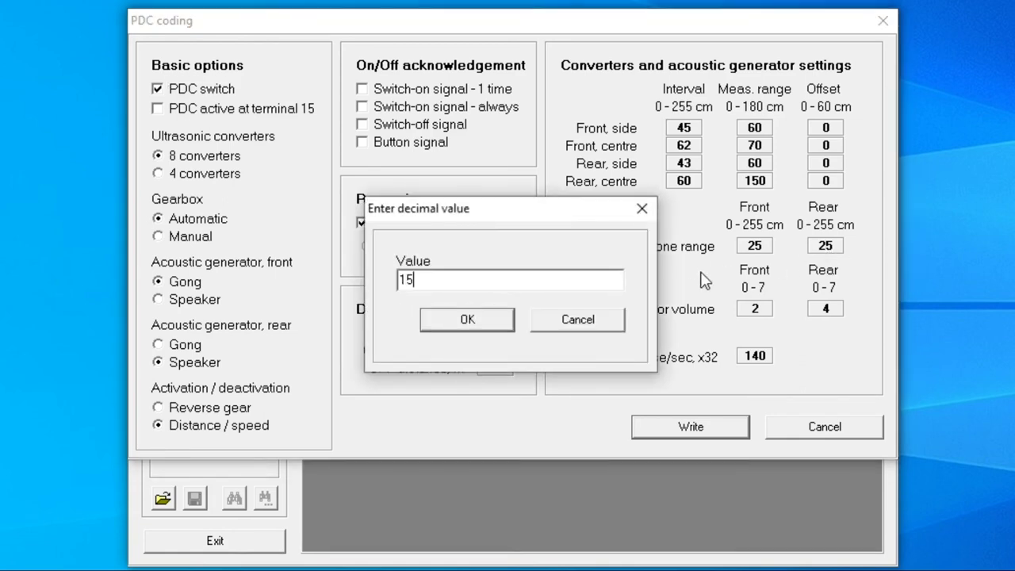
left_click(455, 320)
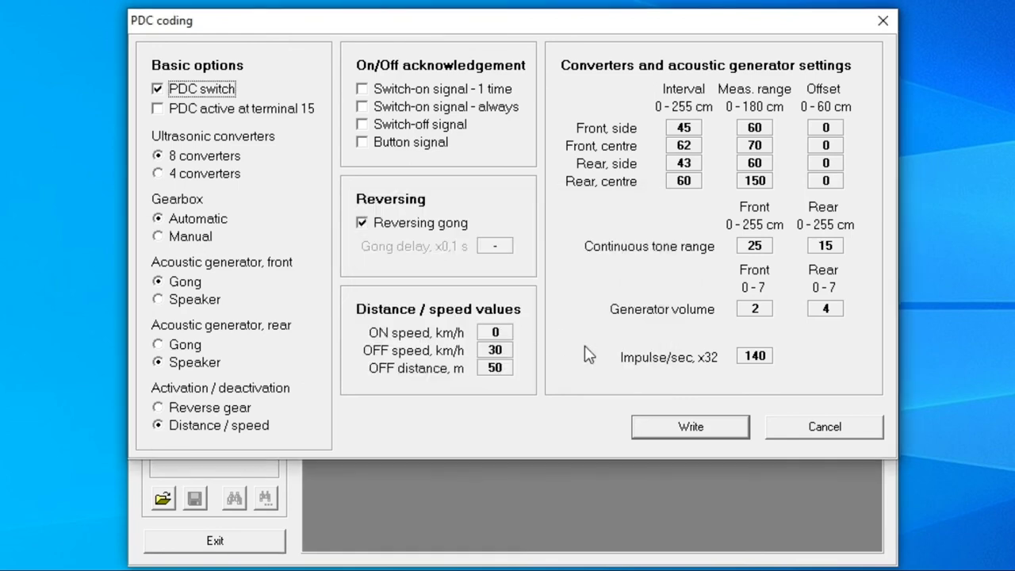
left_click(671, 431)
left_click(509, 319)
left_click(192, 539)
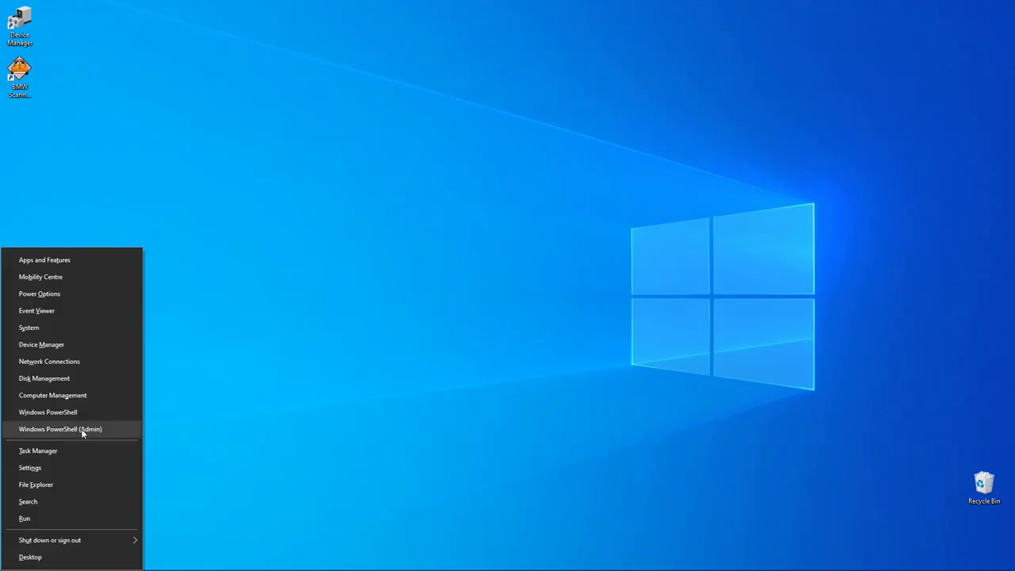
Run bcdedit /set testsigning off in an administrator Windows PowerShell
left_click(82, 428)
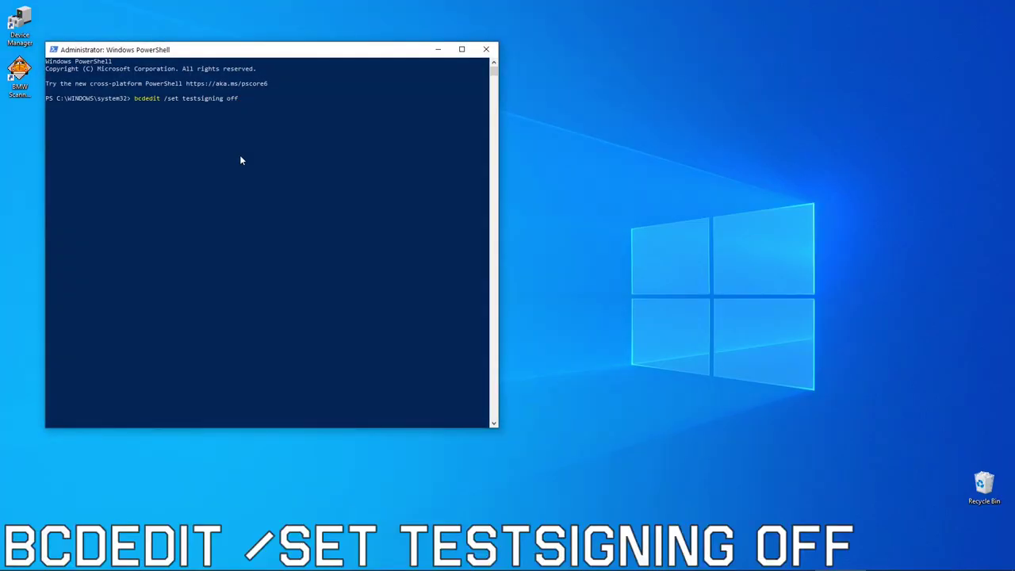
key("Return")
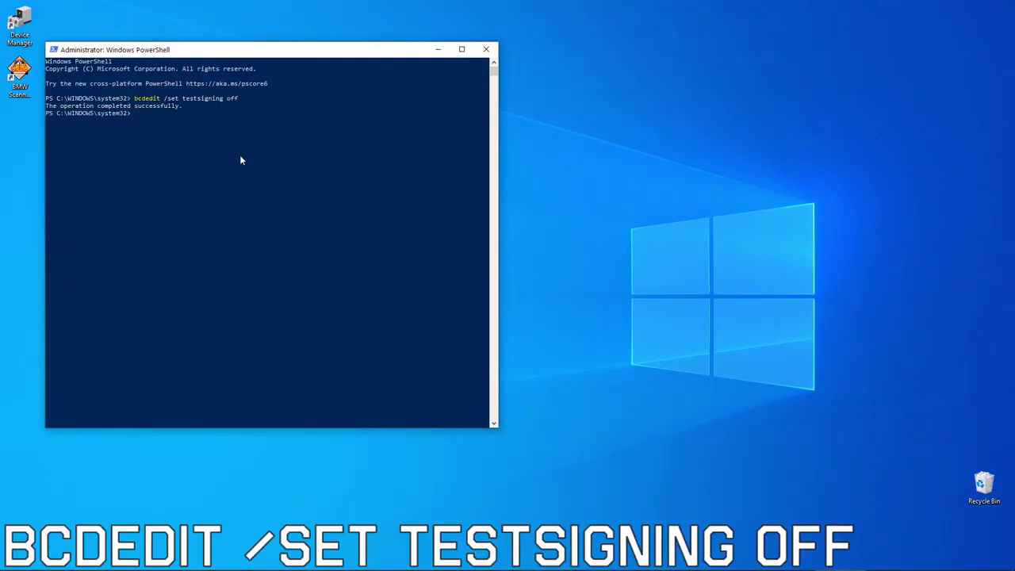